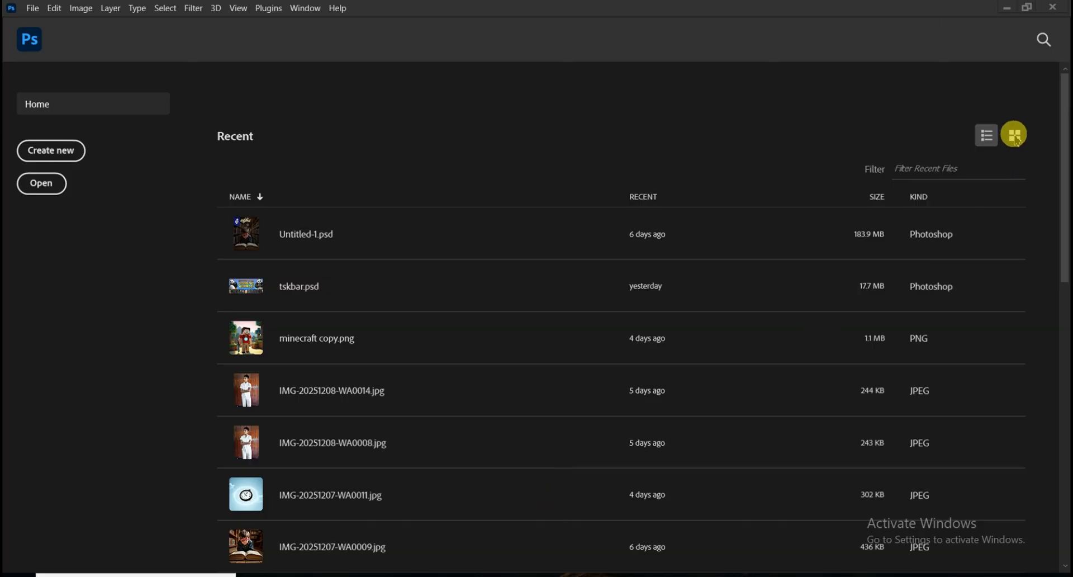
Show the recent files as a thumbnail grid and return them to the list view.
click(1016, 139)
click(1016, 139)
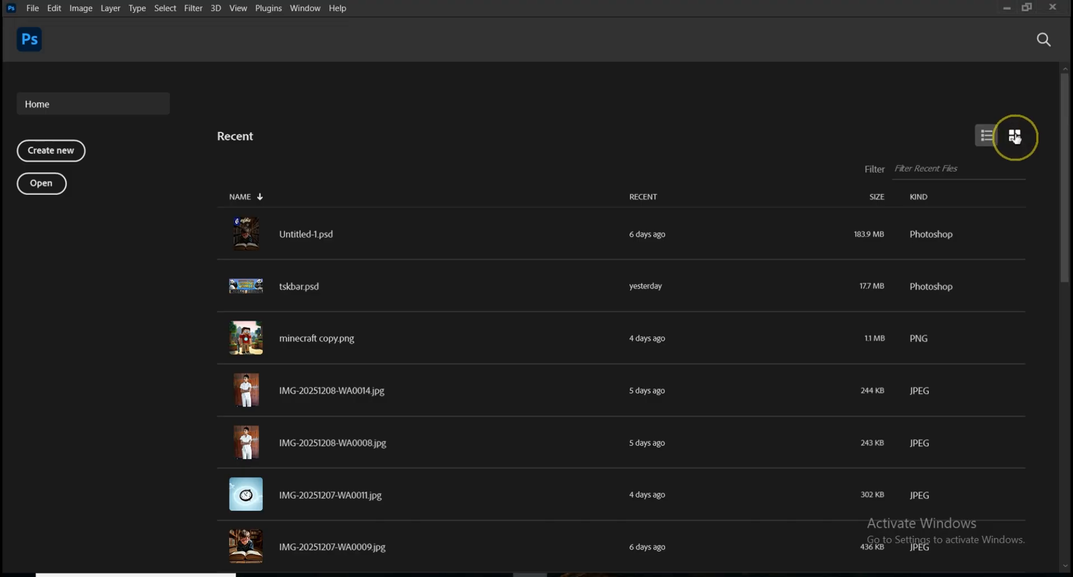
click(1016, 139)
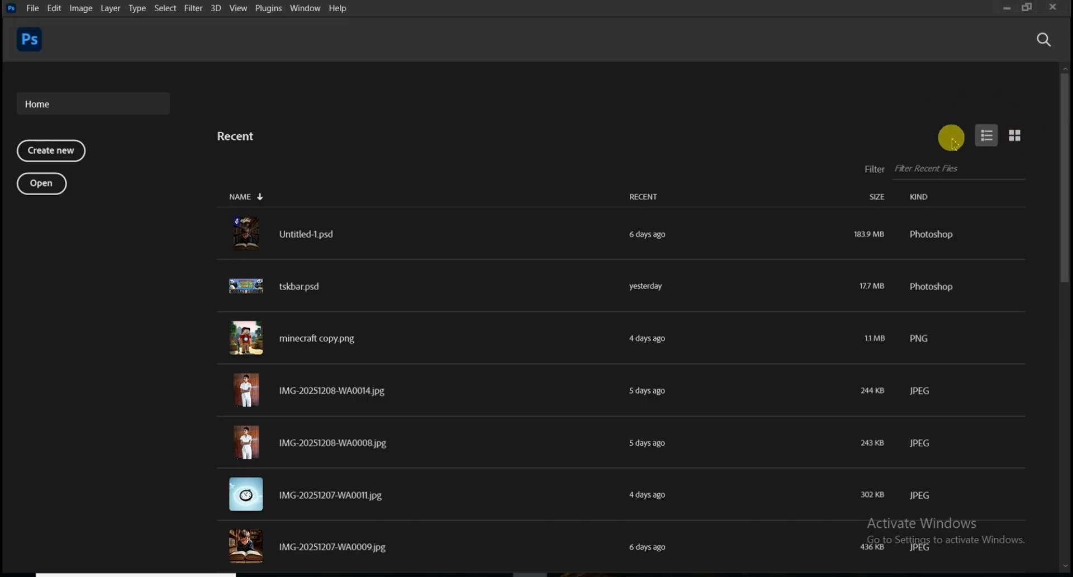
click(1022, 143)
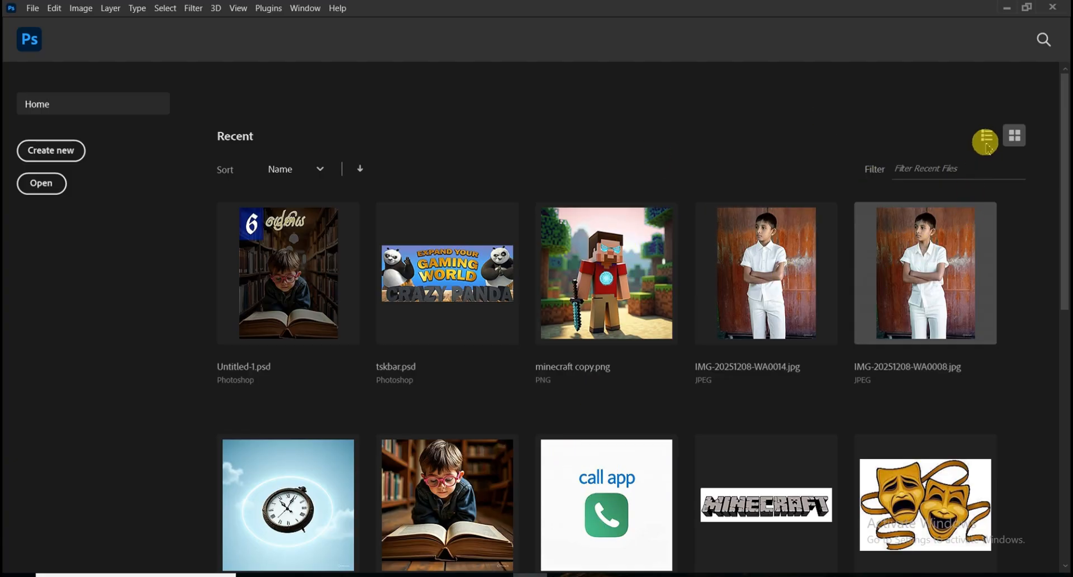
click(987, 135)
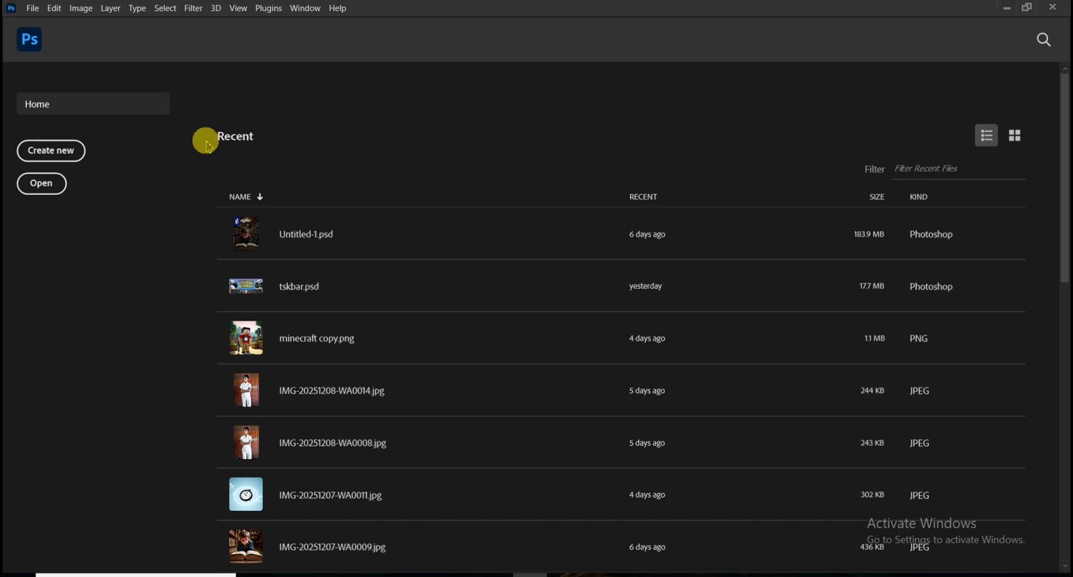
Start a new document and browse the Web, Mobile and Film & Video presets, returning to the recent ones.
click(54, 151)
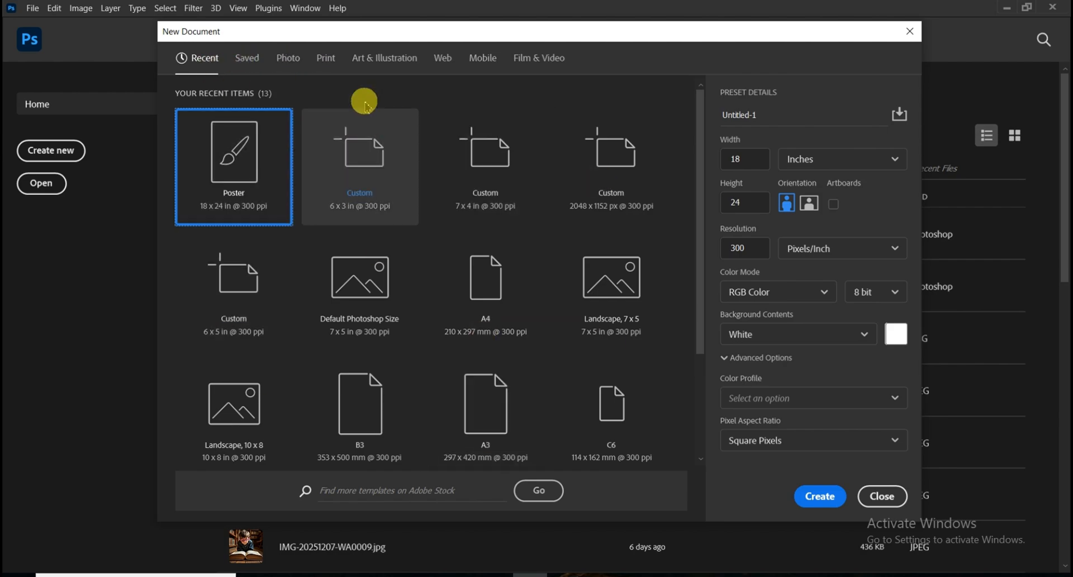
click(445, 63)
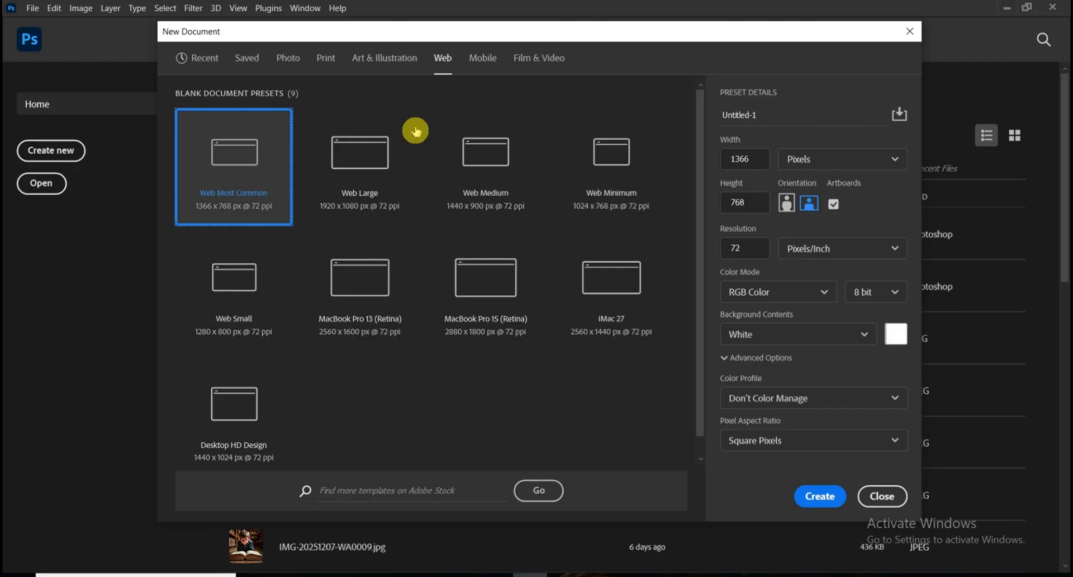
click(492, 66)
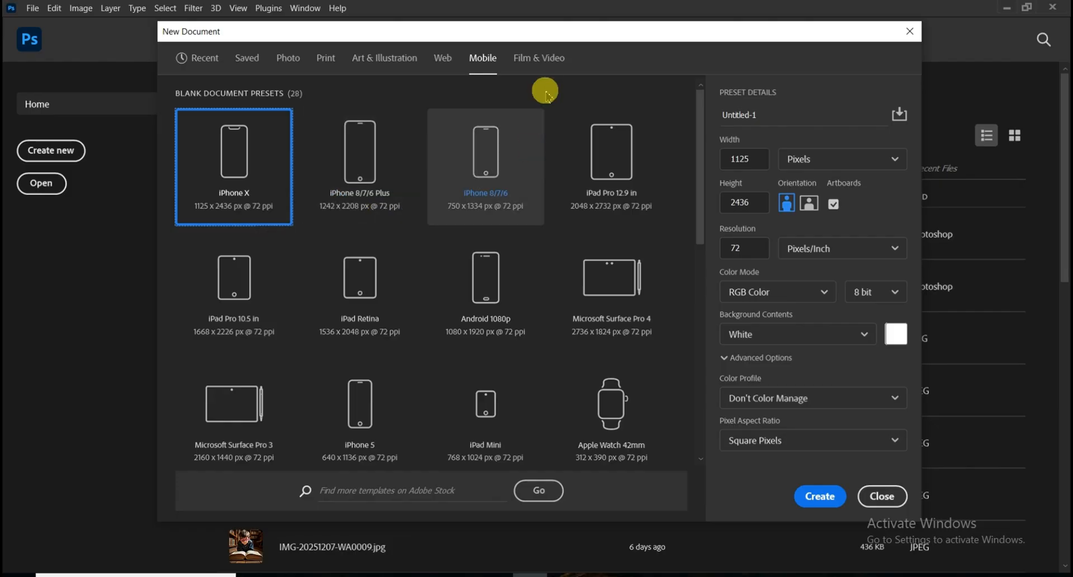
click(536, 59)
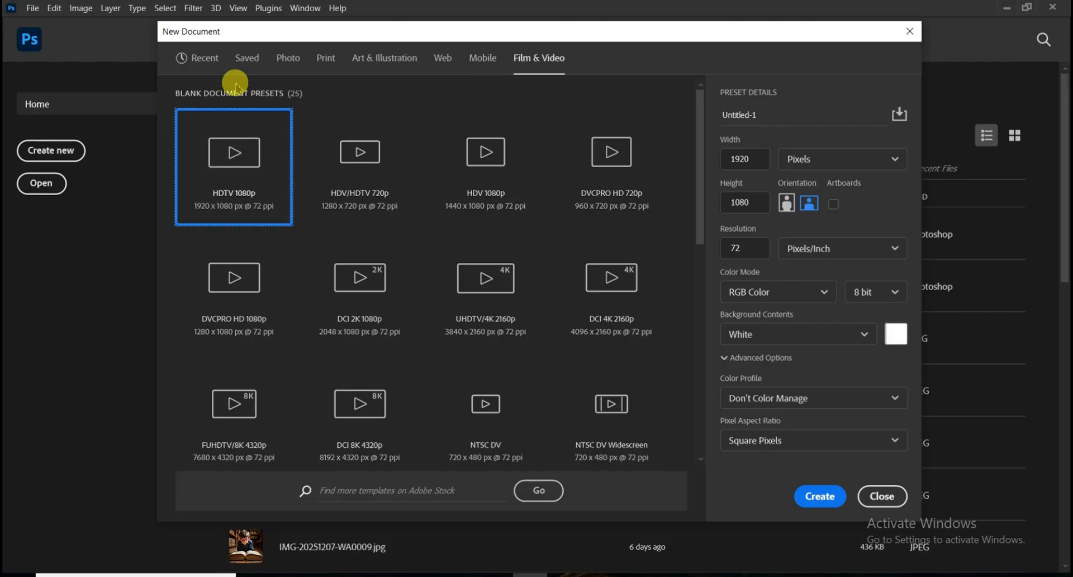
click(213, 66)
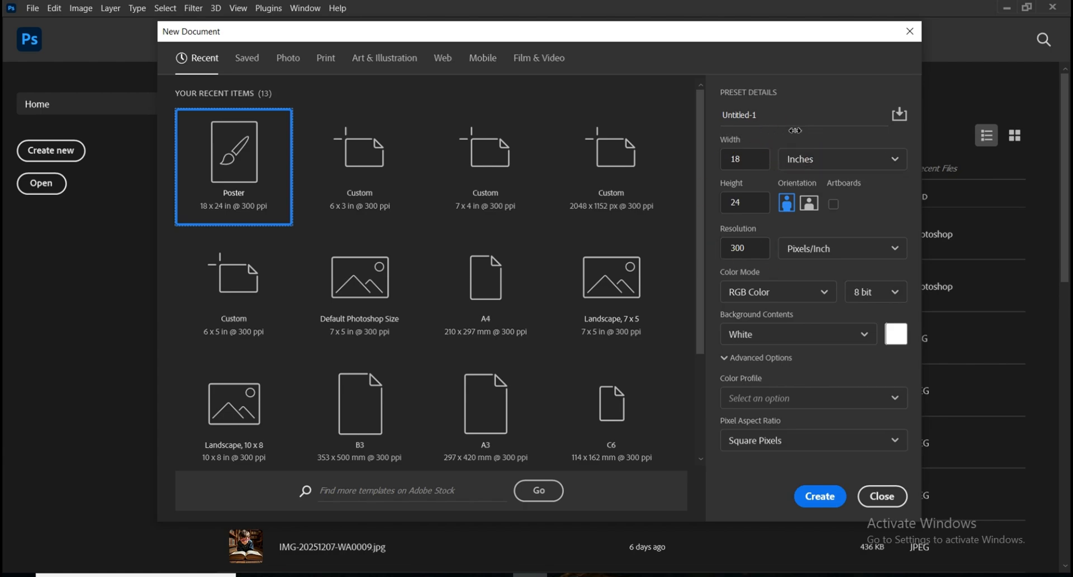
Name the new document panda, look through the width units and try landscape orientation before returning to portrait.
click(764, 114)
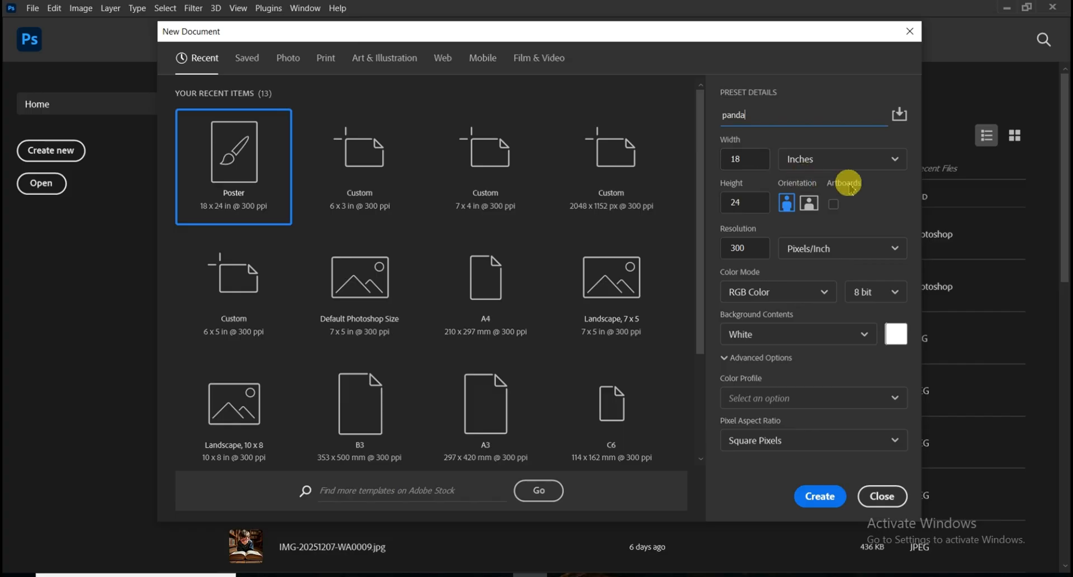
click(853, 166)
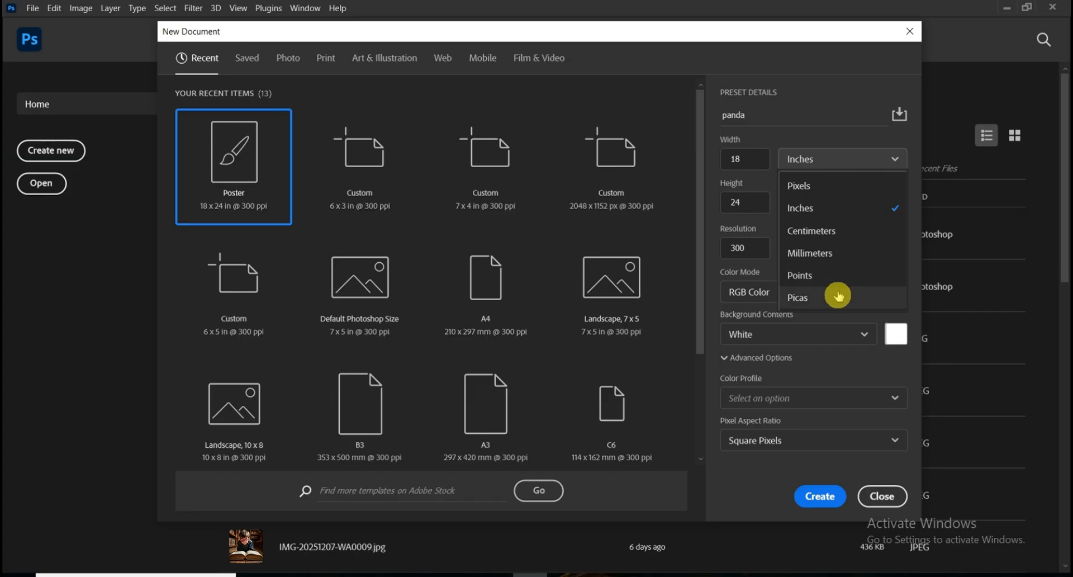
click(824, 164)
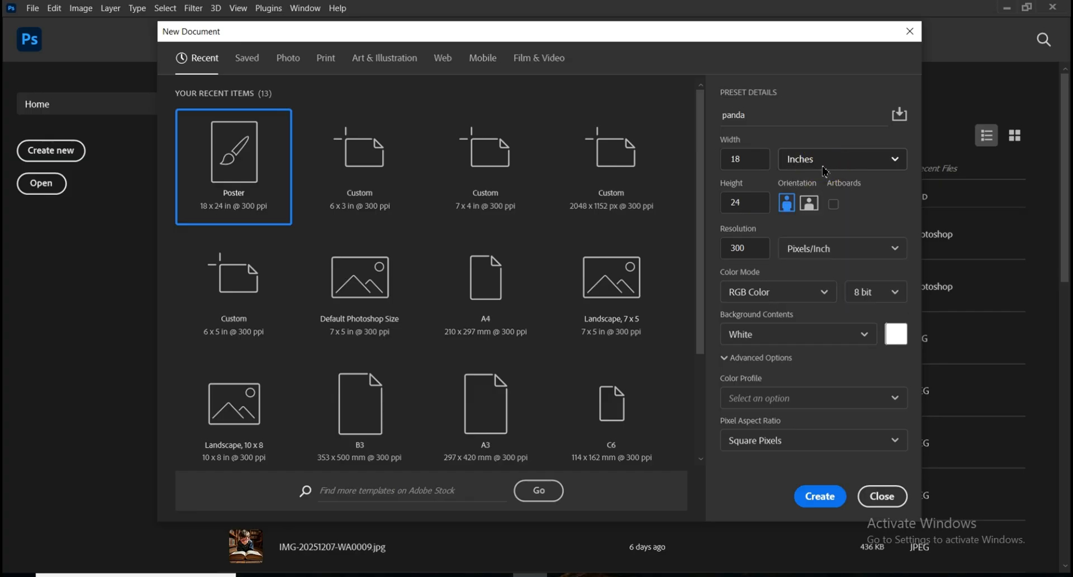
click(813, 203)
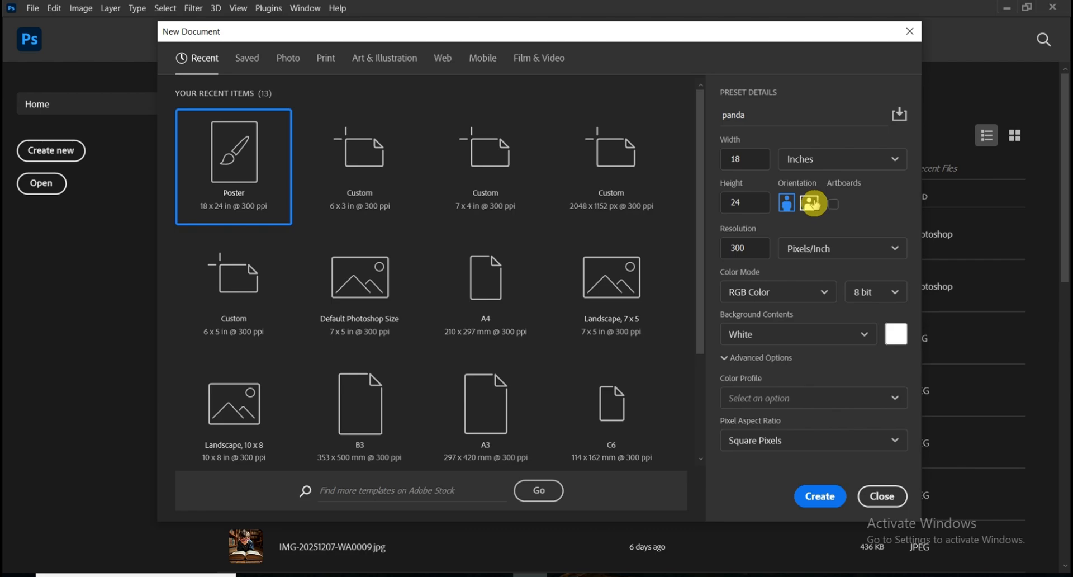
click(812, 203)
click(784, 204)
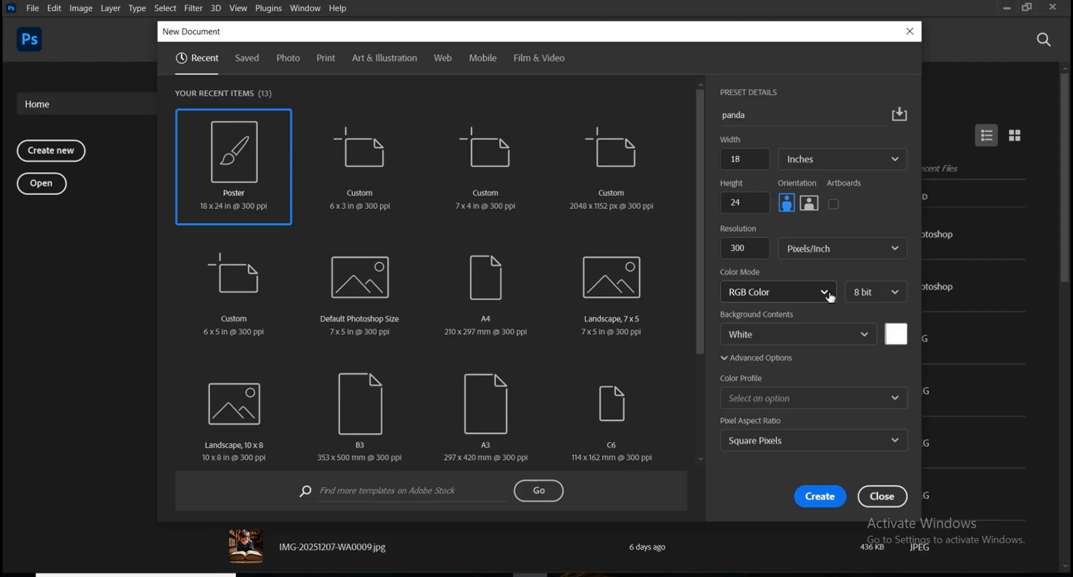
Try Custom background contents for the new document, restore White, and dismiss the document setup.
click(843, 343)
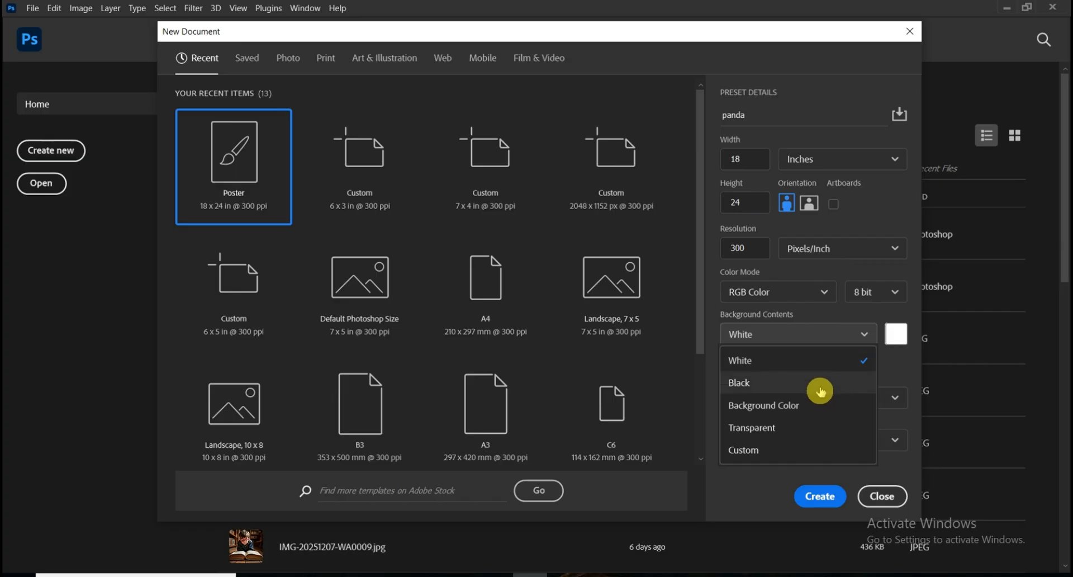
click(783, 450)
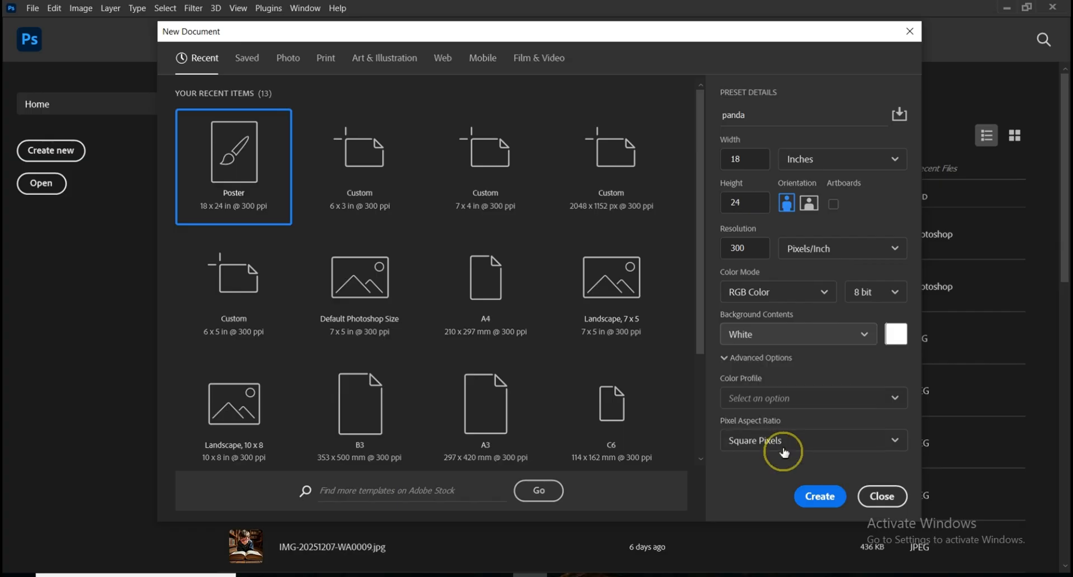
click(918, 327)
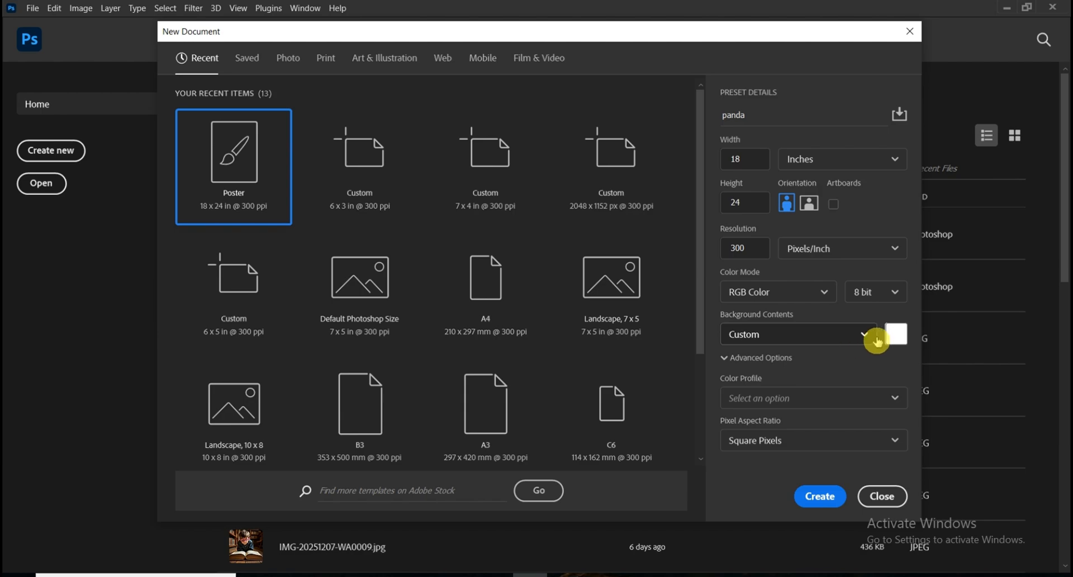
click(865, 334)
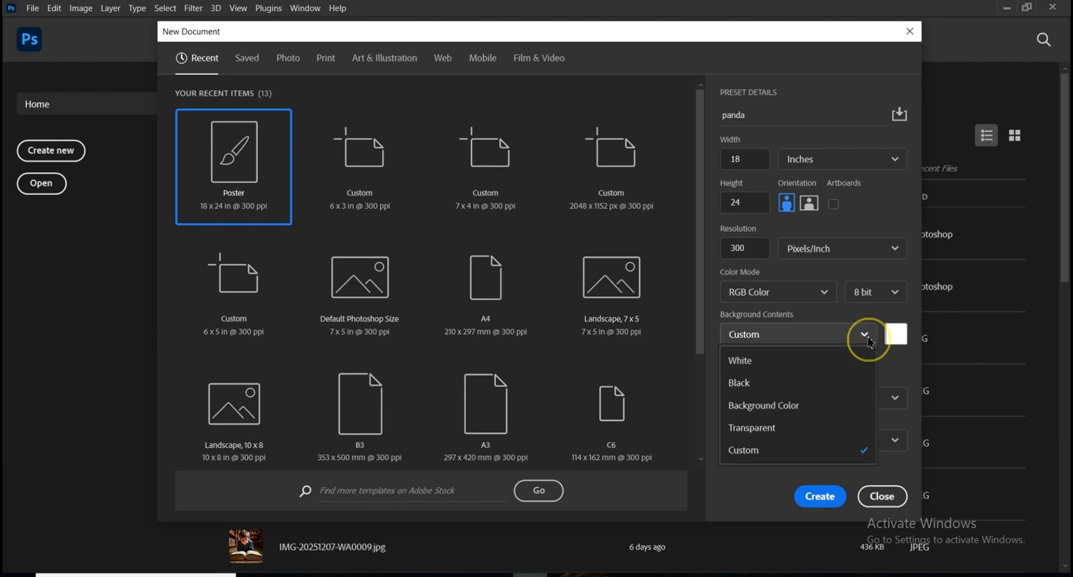
click(813, 360)
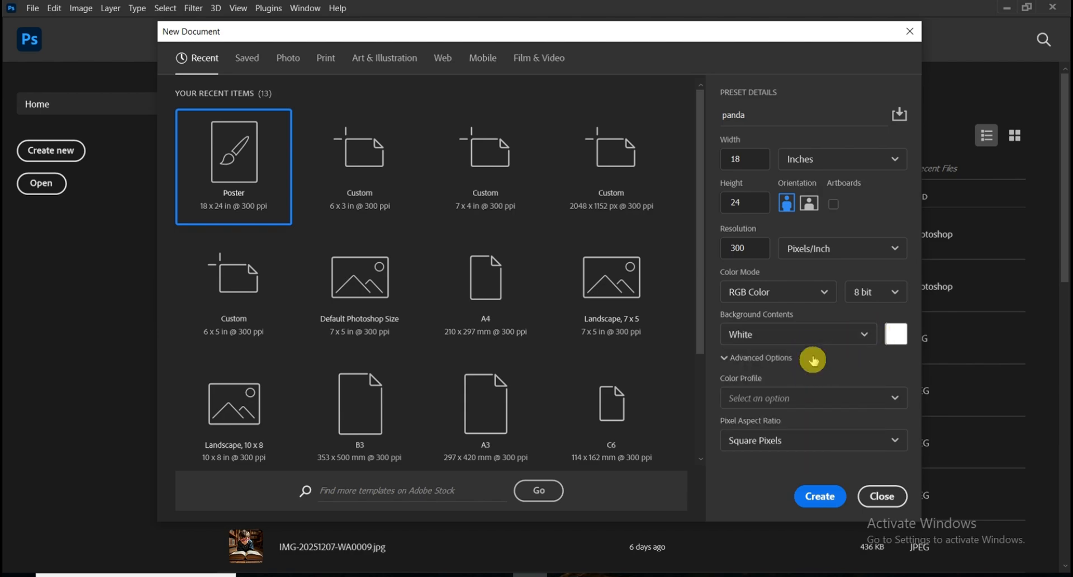
click(828, 496)
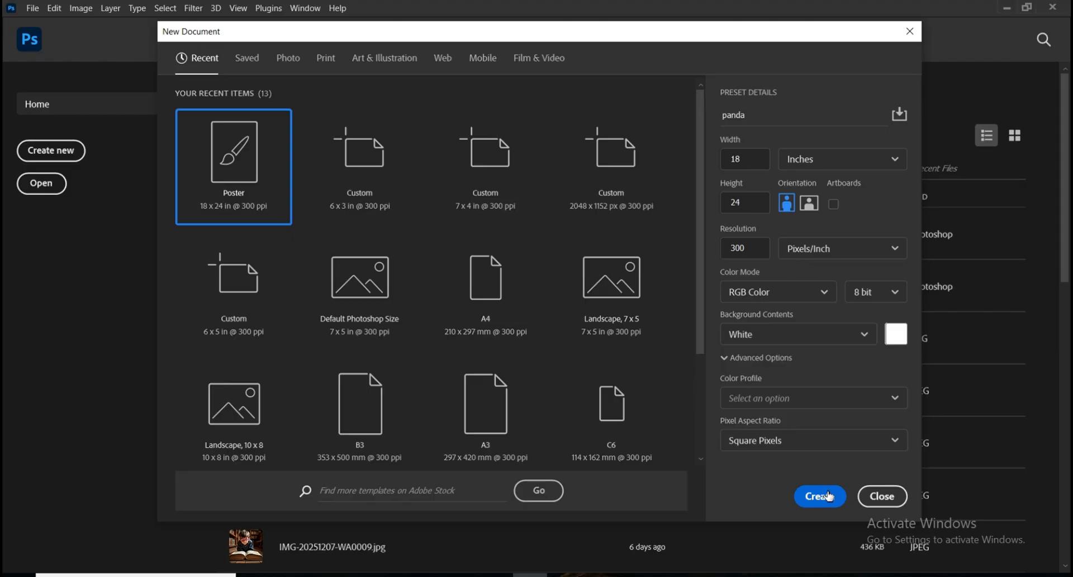
click(893, 497)
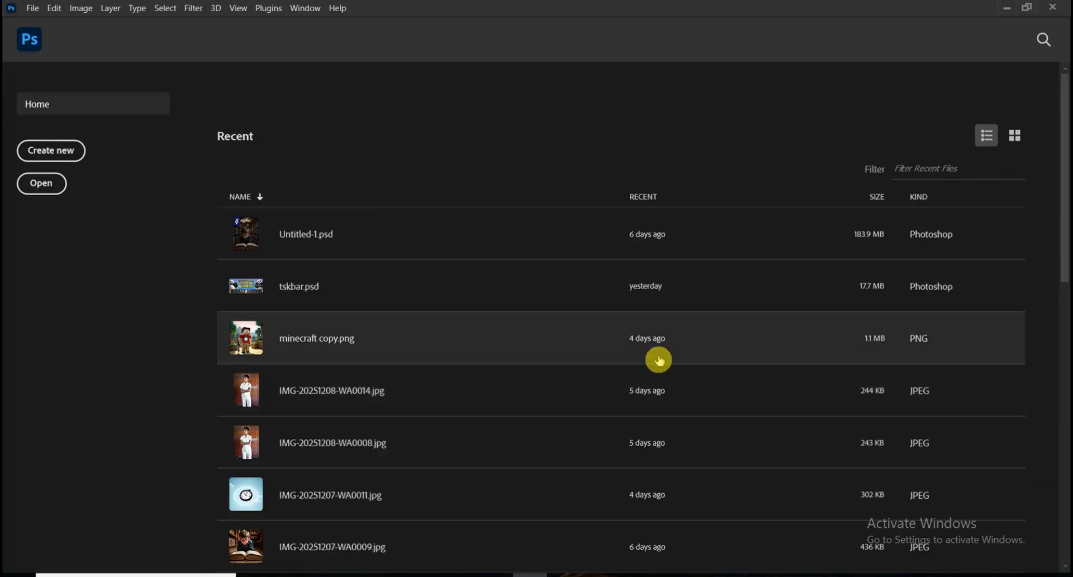
click(659, 360)
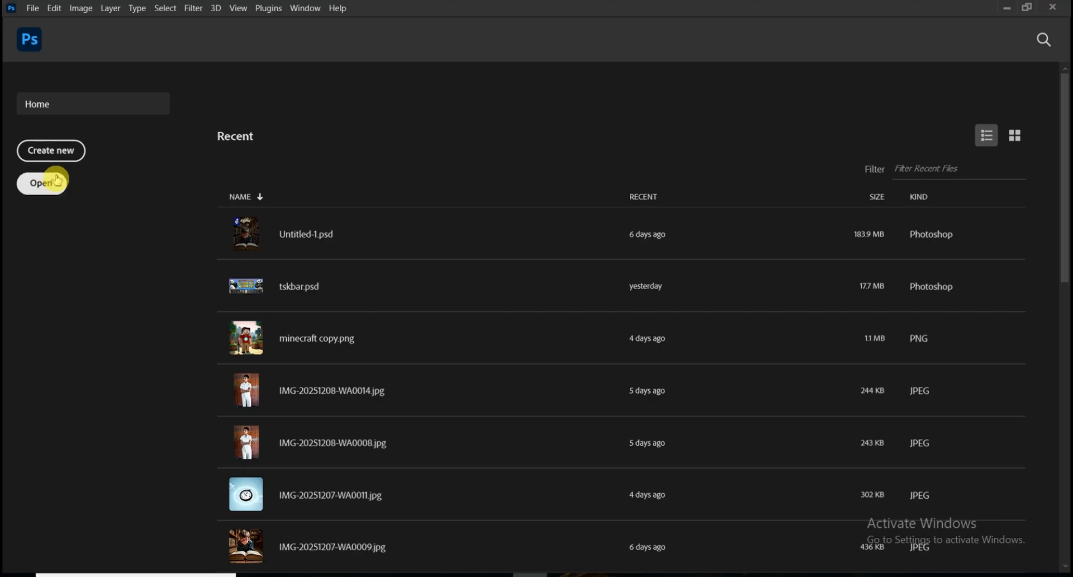
click(60, 155)
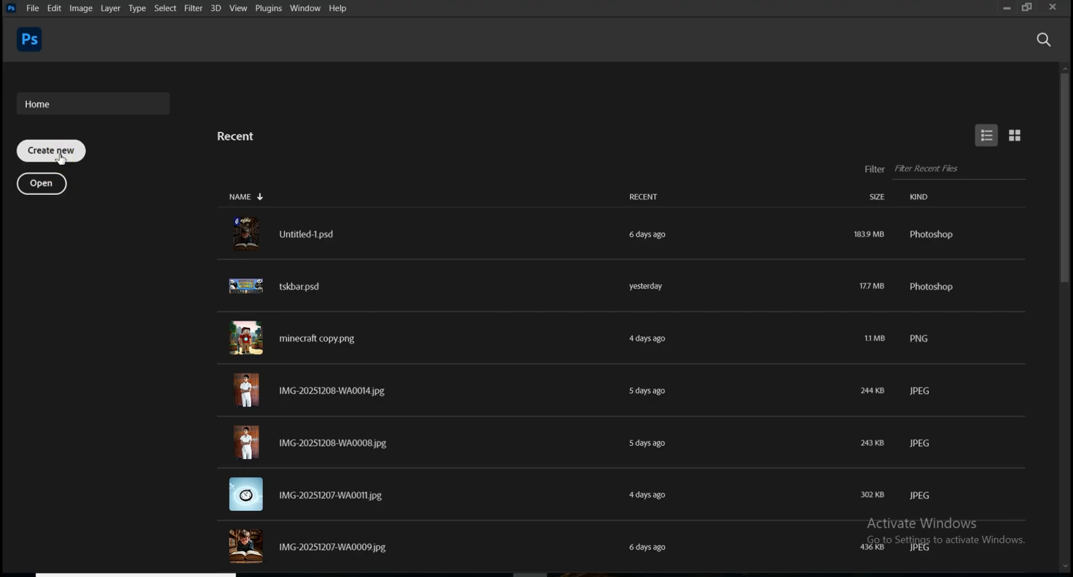
click(32, 13)
click(50, 21)
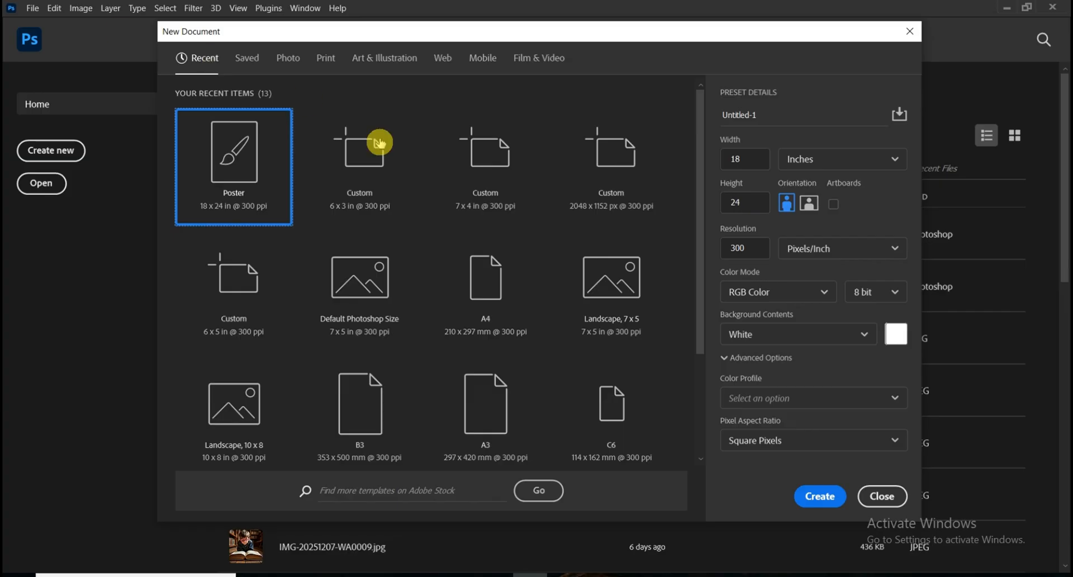
click(901, 497)
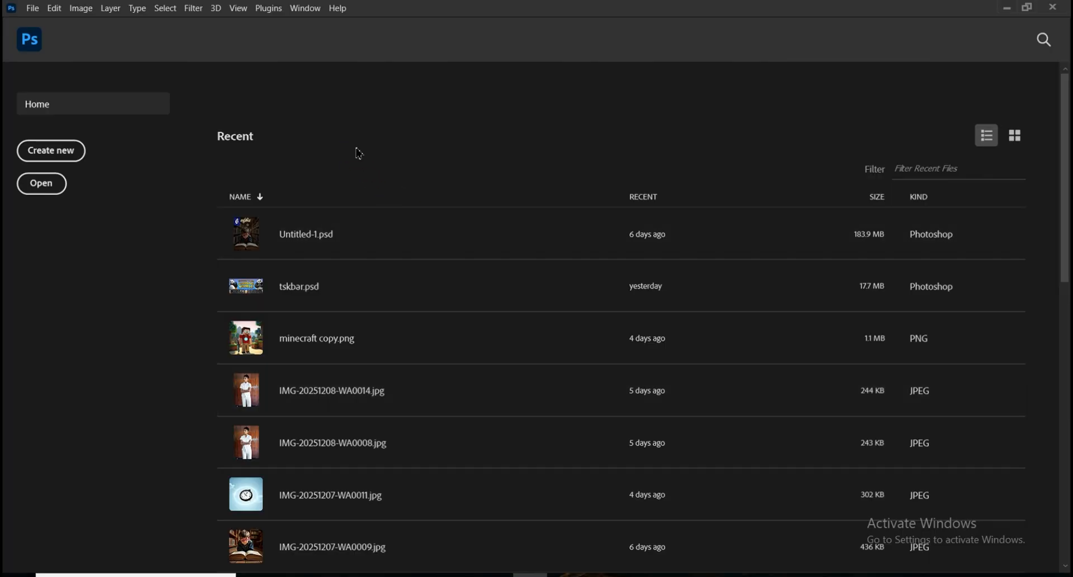
Create a new document from the Poster preset, 18 x 24 inches at 300 ppi, RGB Color with a white background.
click(39, 190)
click(53, 149)
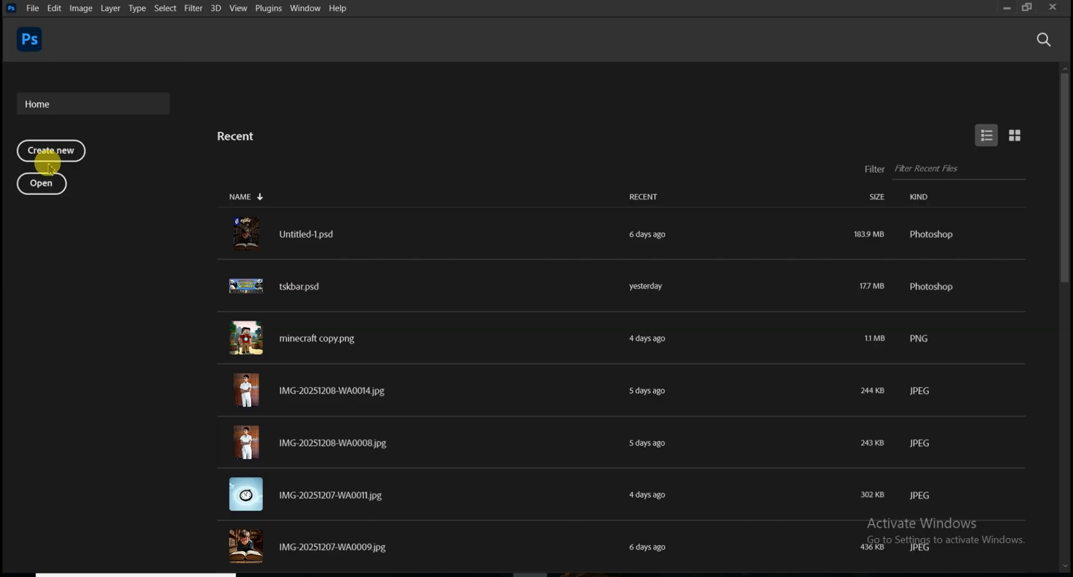
click(56, 151)
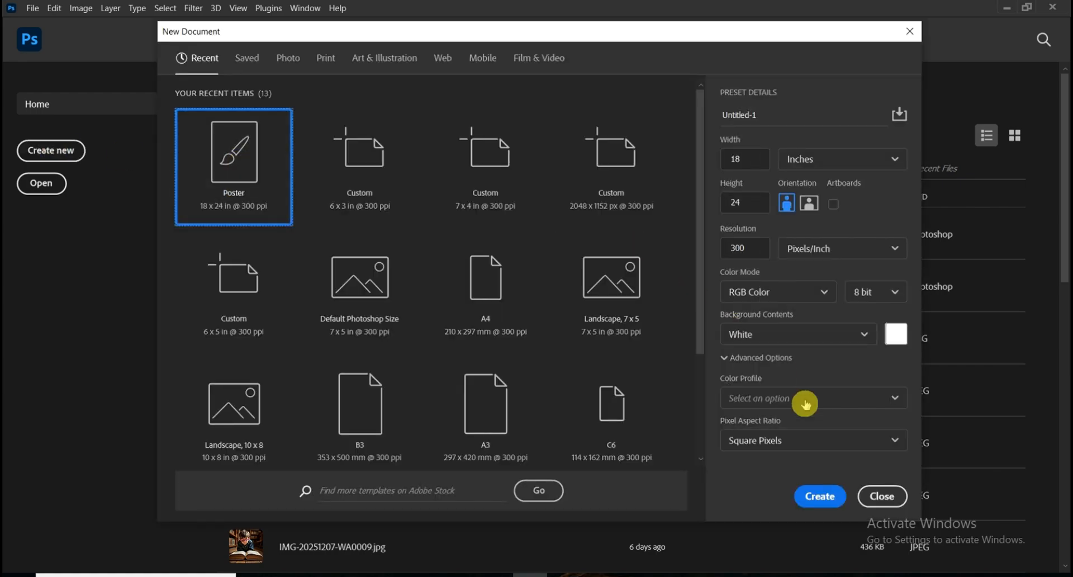
click(820, 496)
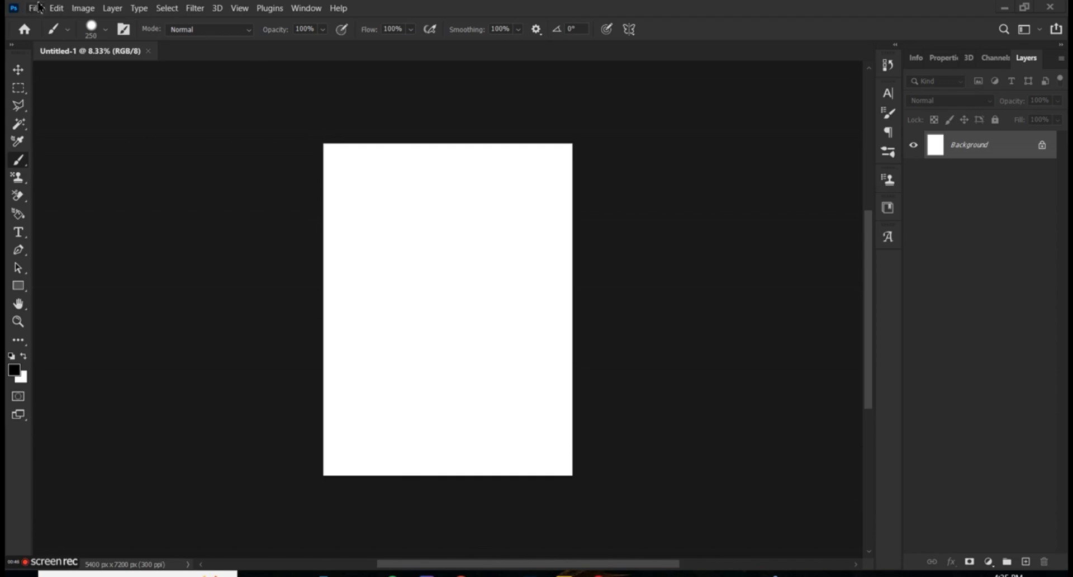
Examine the keyboard shortcuts for Tools and Taskspaces and close the shortcut settings.
click(56, 8)
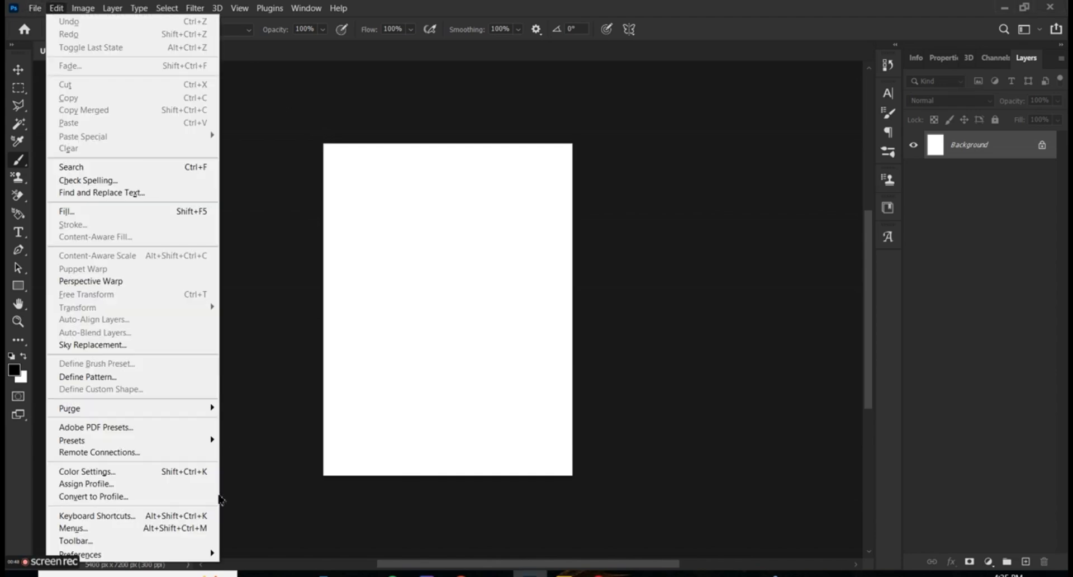
click(152, 519)
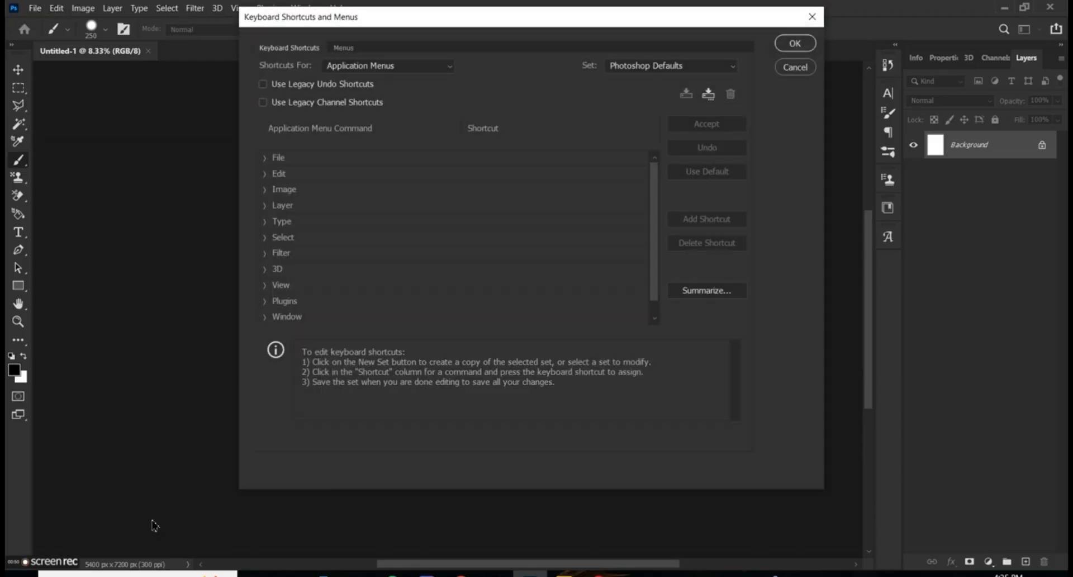
click(441, 67)
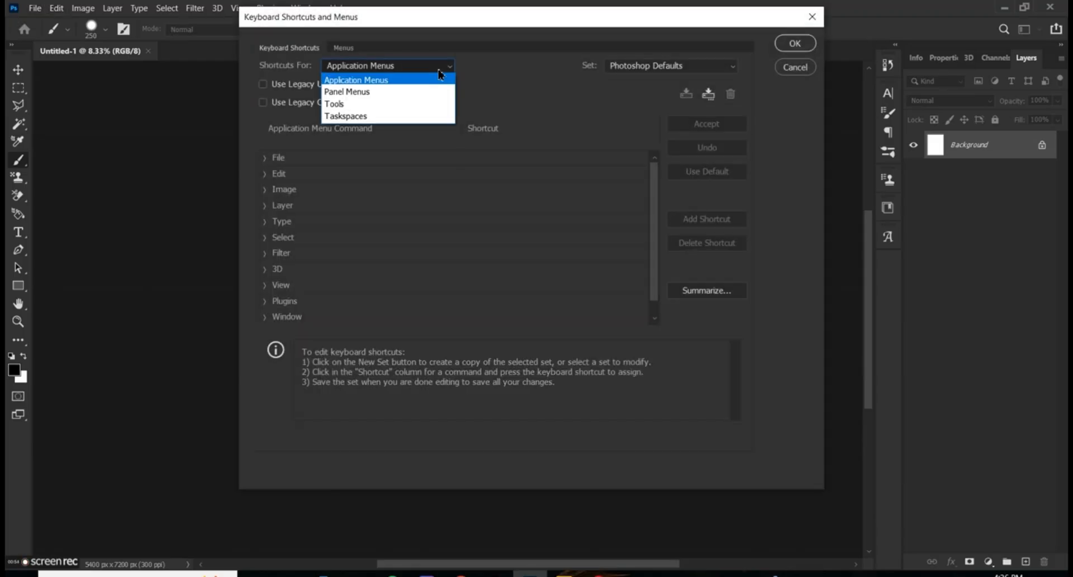
click(397, 105)
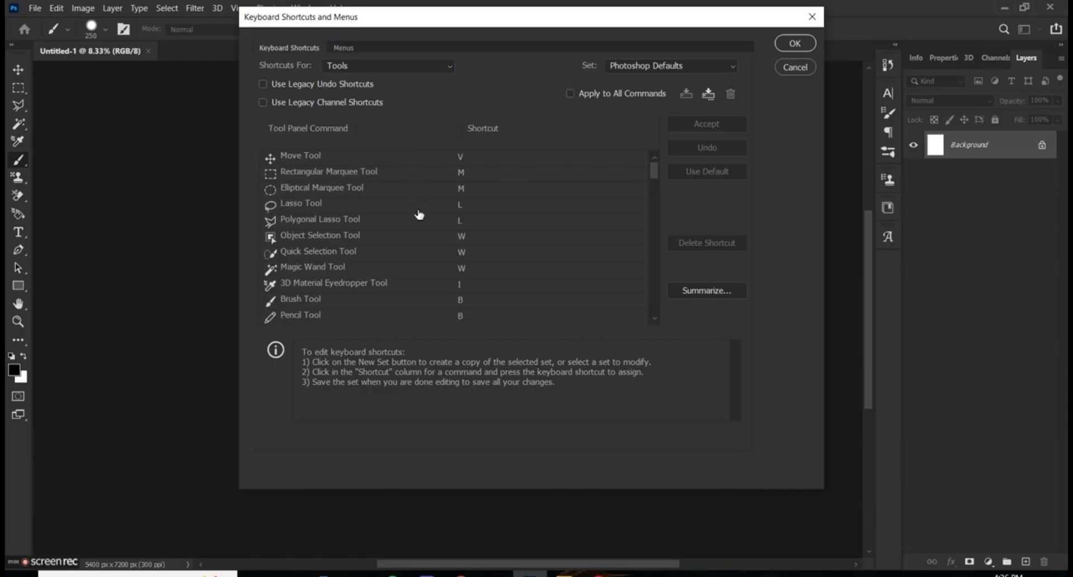
click(400, 65)
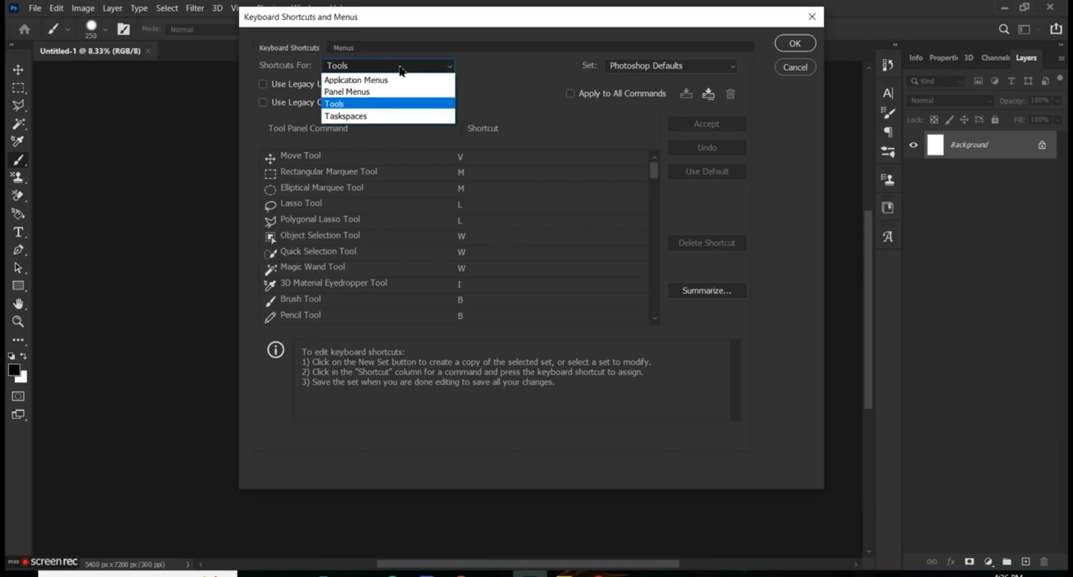
click(400, 117)
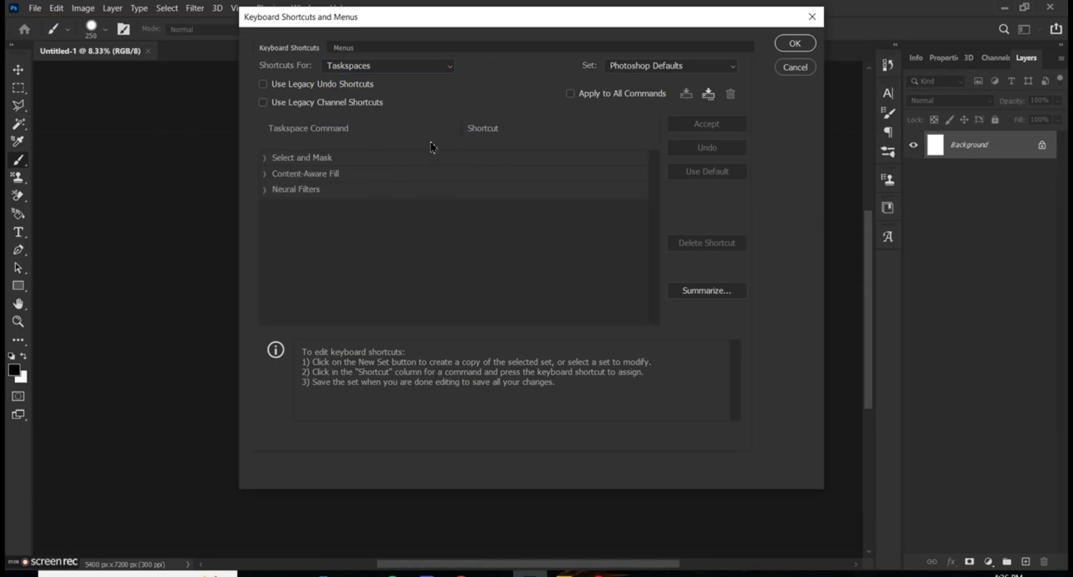
click(796, 43)
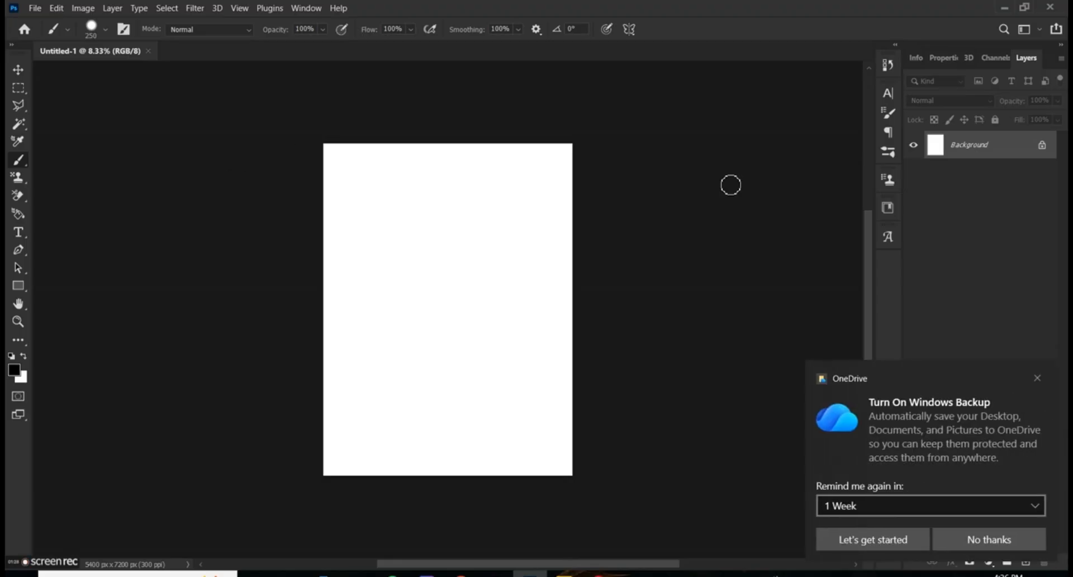
Dismiss the OneDrive backup reminder and view the blank poster canvas at several zoom levels between 8.33% and 25%.
click(990, 541)
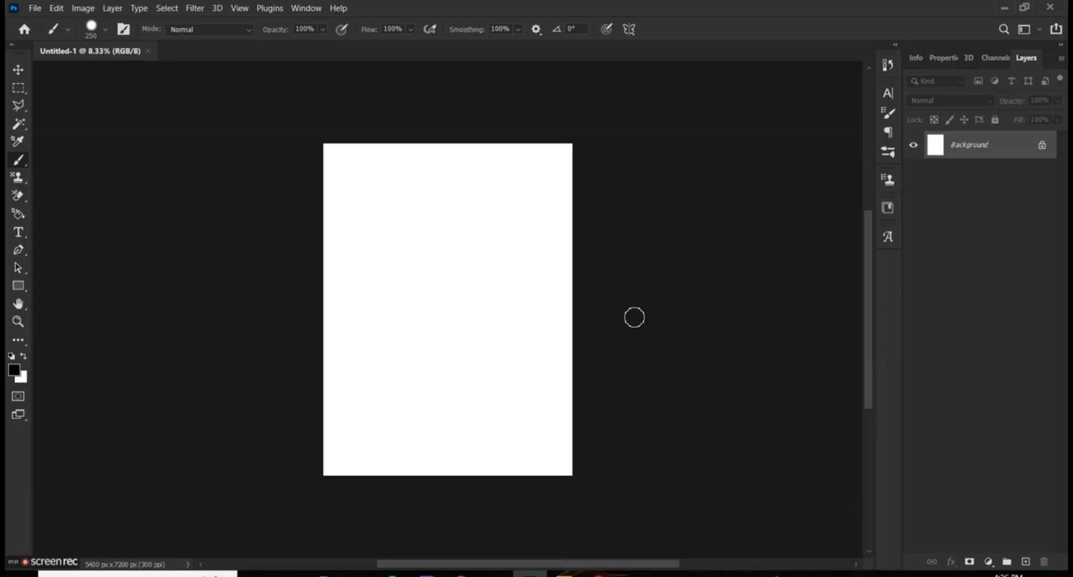
key(ctrl+plus)
key(ctrl+plus)
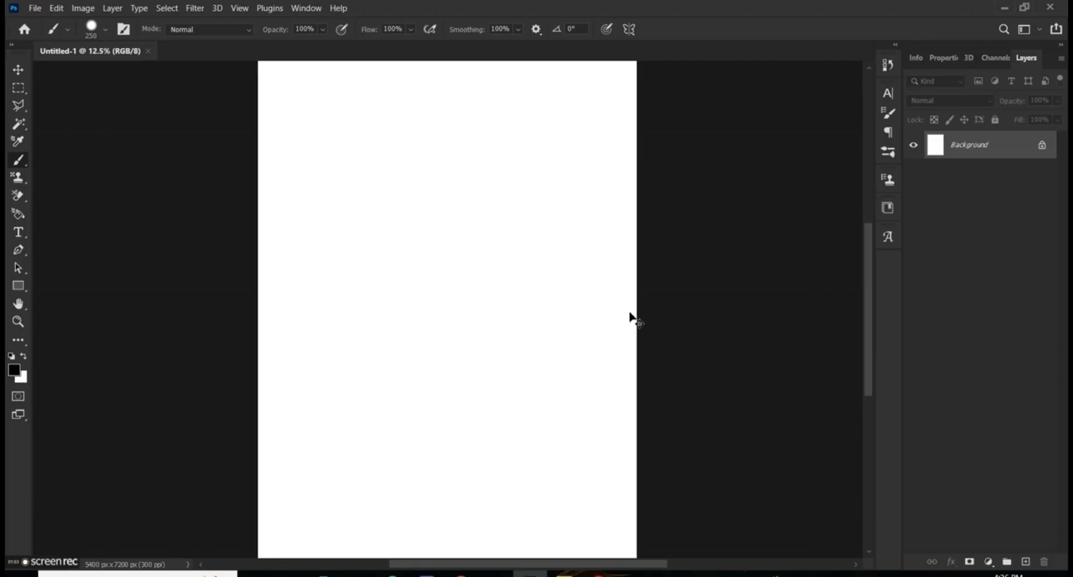
key(ctrl+plus)
key(ctrl+plus)
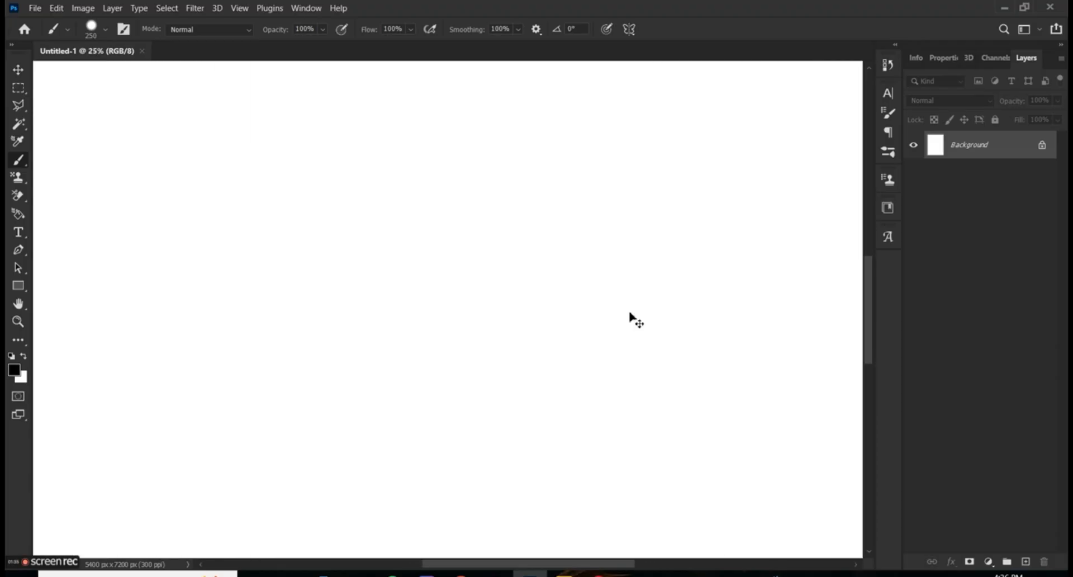
key(ctrl+minus)
key(ctrl+minus)
key(ctrl+minus)
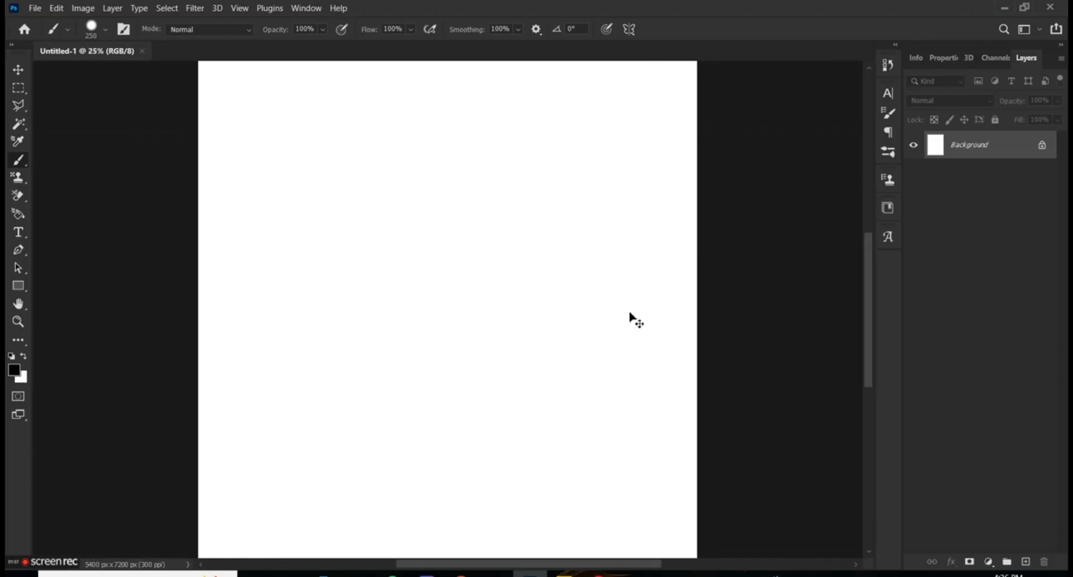
key(ctrl+minus)
key(ctrl+plus)
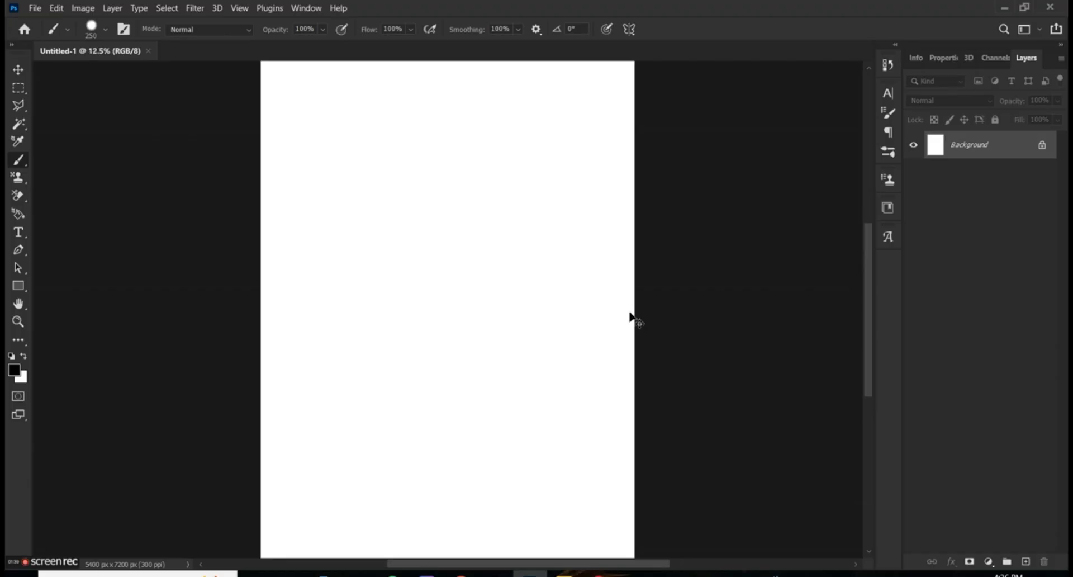
key(ctrl+plus)
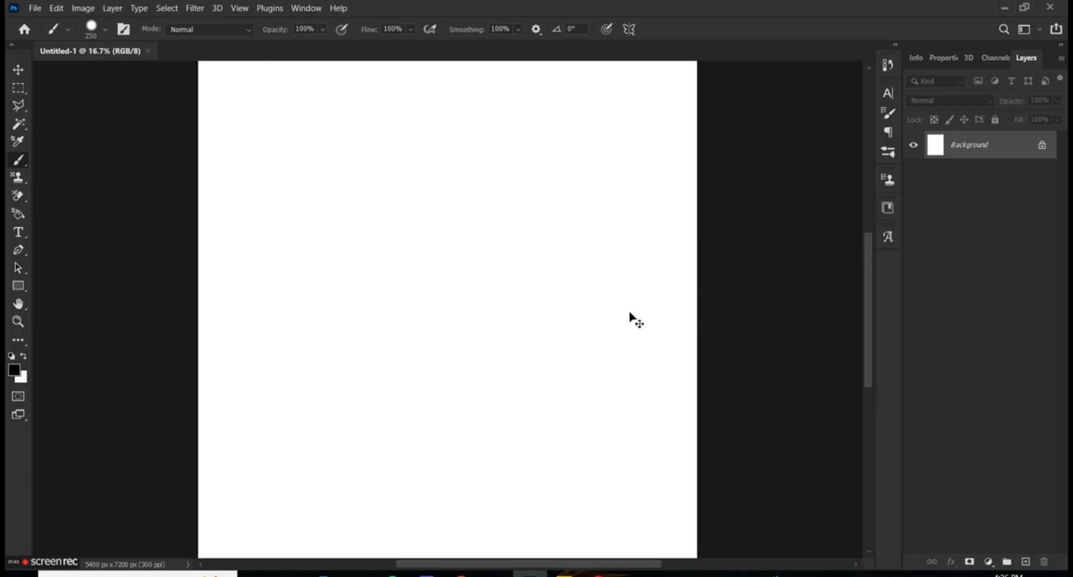
key(ctrl+minus)
key(ctrl+minus)
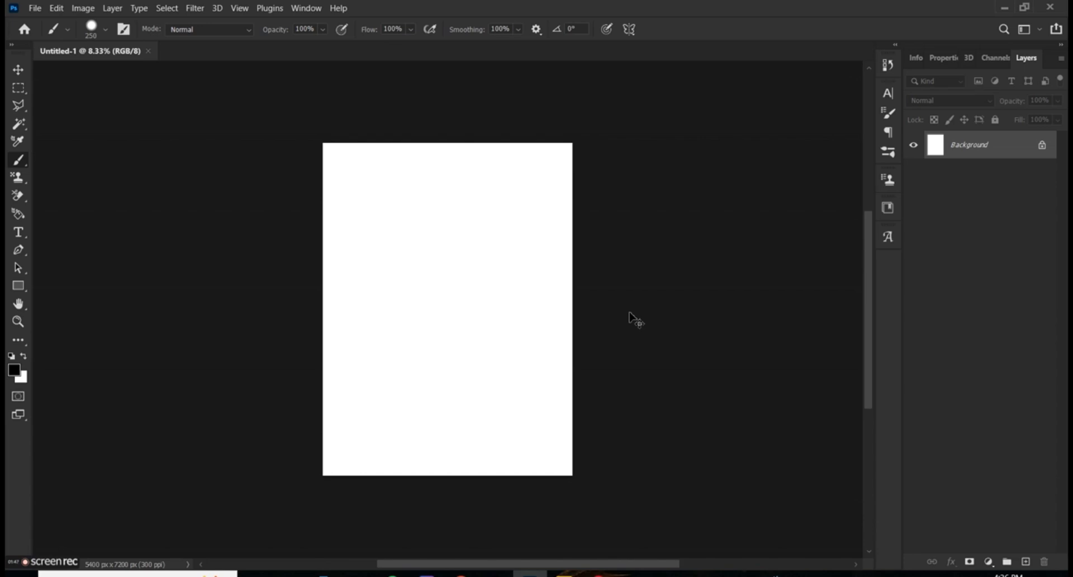
key(ctrl+minus)
key(ctrl+plus)
key(ctrl+plus)
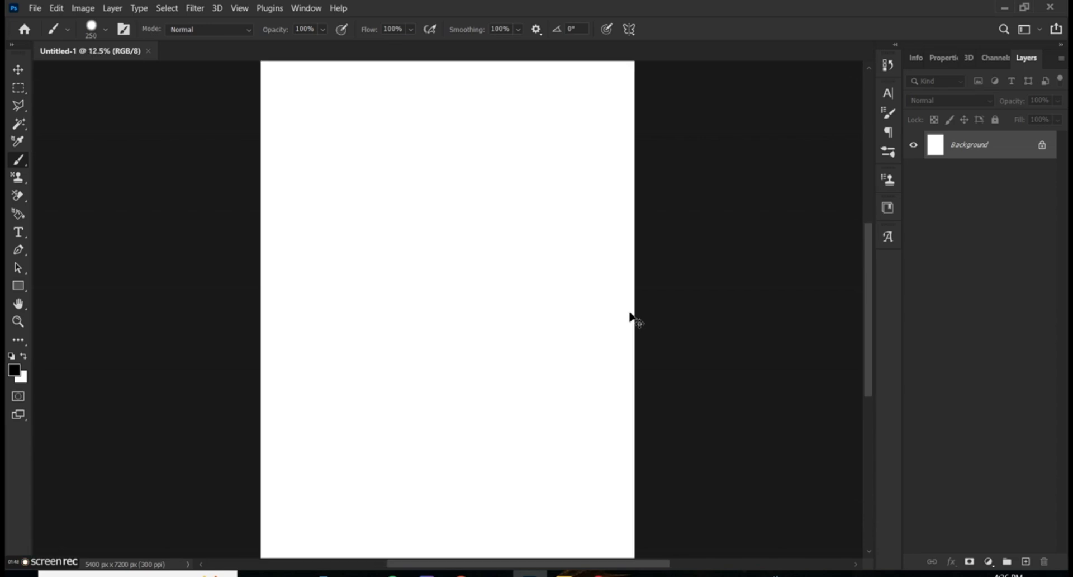
key(ctrl+plus)
key(ctrl+minus)
Look over the blank poster canvas vertically and horizontally at 12.5% zoom.
scroll(492, 309, up, 3)
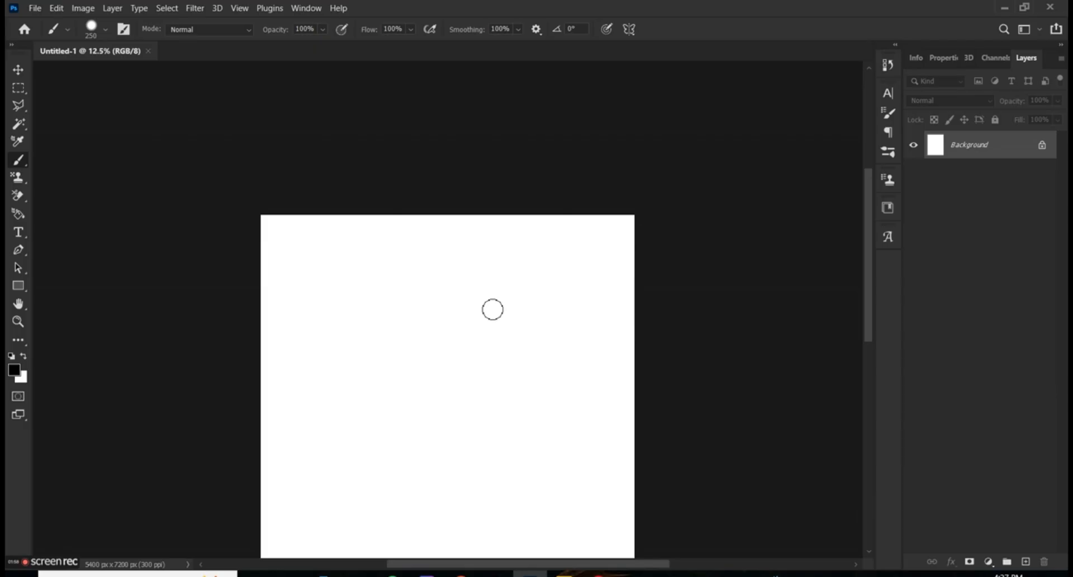
scroll(493, 309, down, 6)
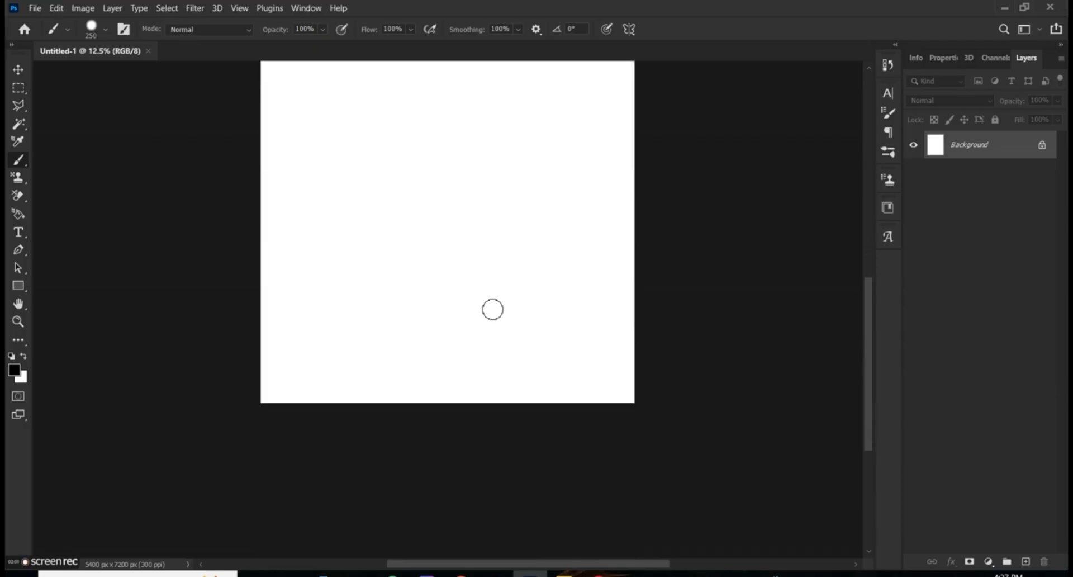
scroll(492, 309, up, 1)
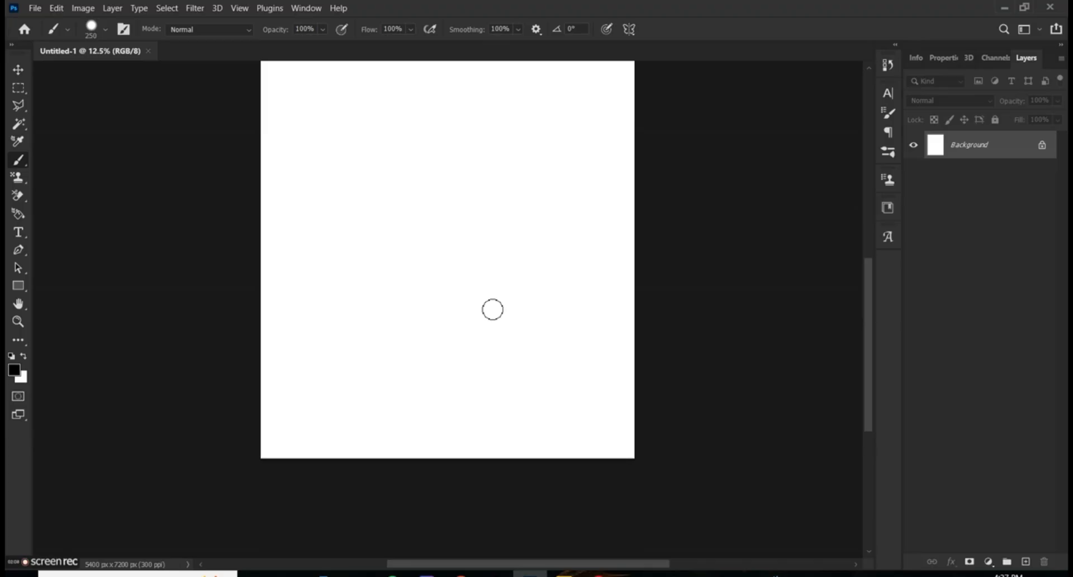
scroll(493, 309, up, 2)
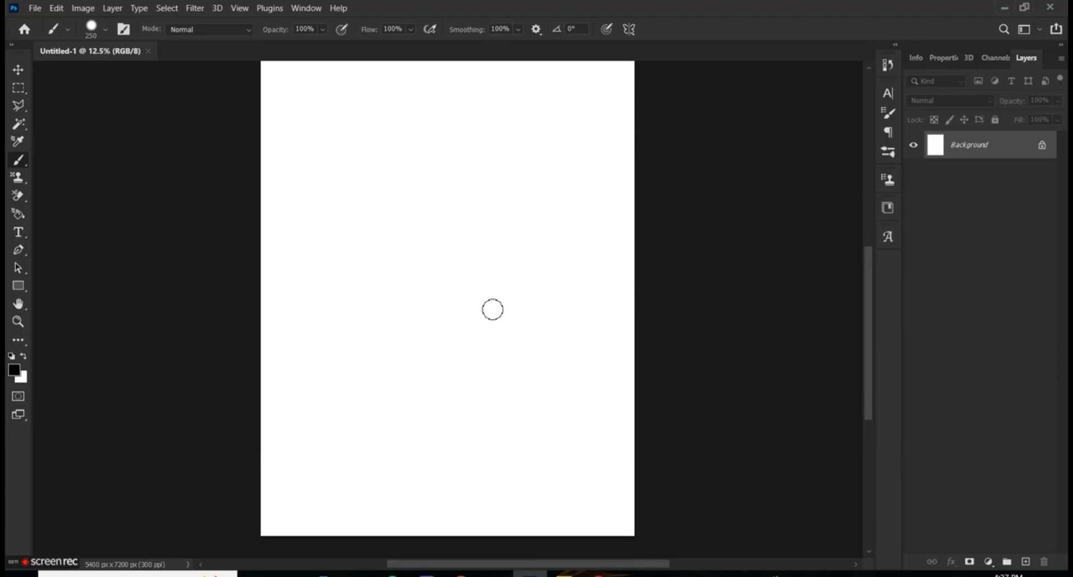
scroll(493, 309, down, 3)
scroll(493, 309, up, 4)
scroll(493, 309, left, 1)
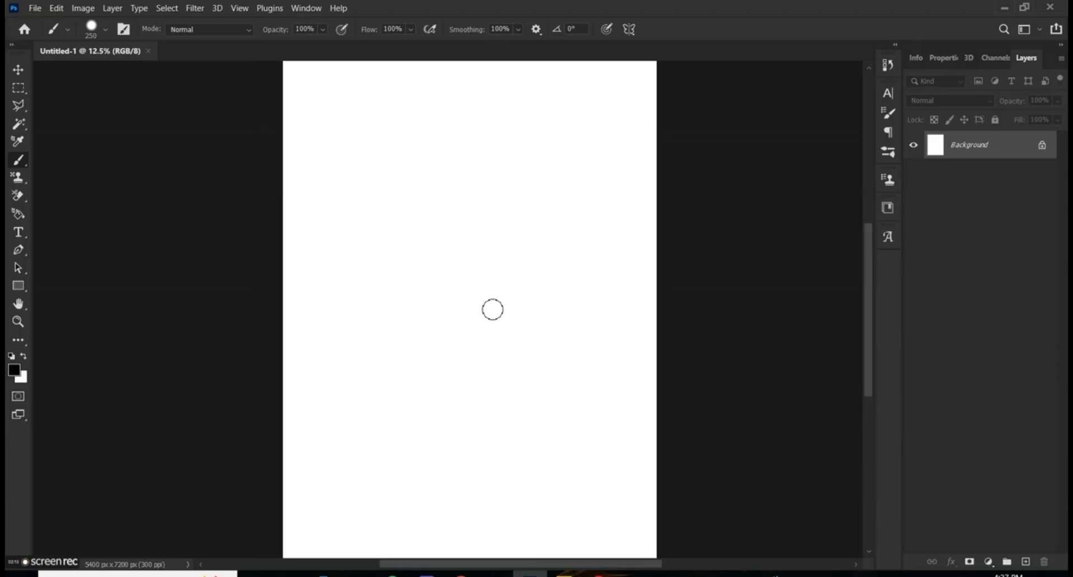
scroll(493, 310, right, 2)
scroll(493, 309, left, 4)
scroll(493, 309, right, 1)
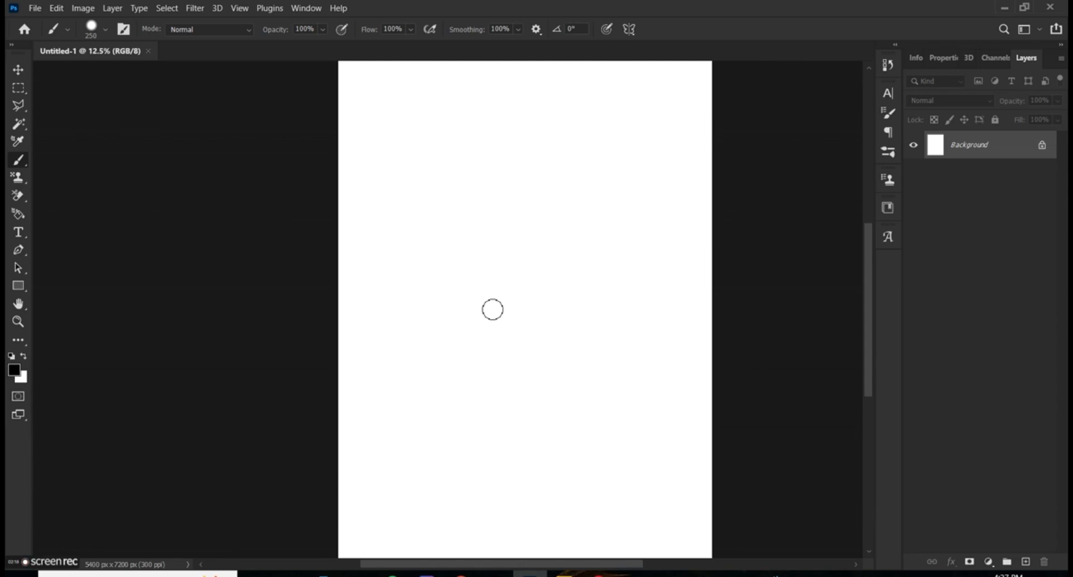
key(space)
Open the lion image CSLR8219 from the 202411_a folder in Pictures as a separate document.
click(35, 8)
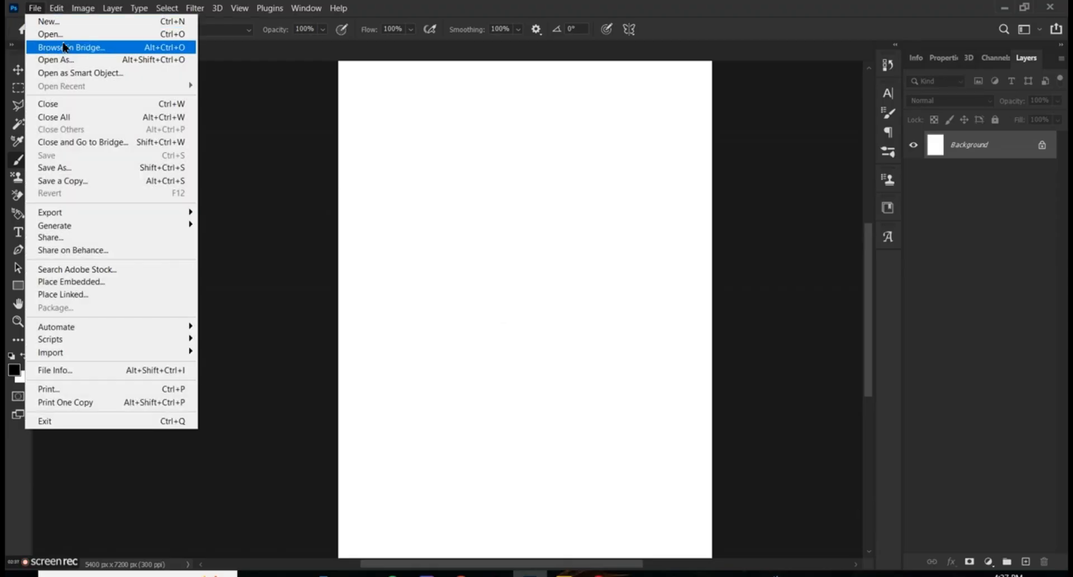
click(62, 36)
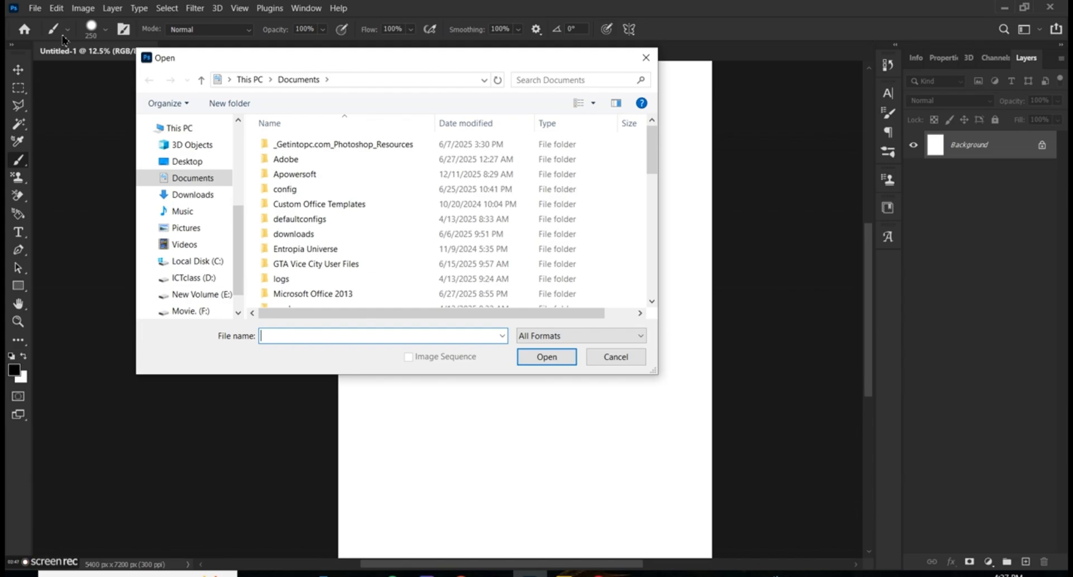
click(171, 229)
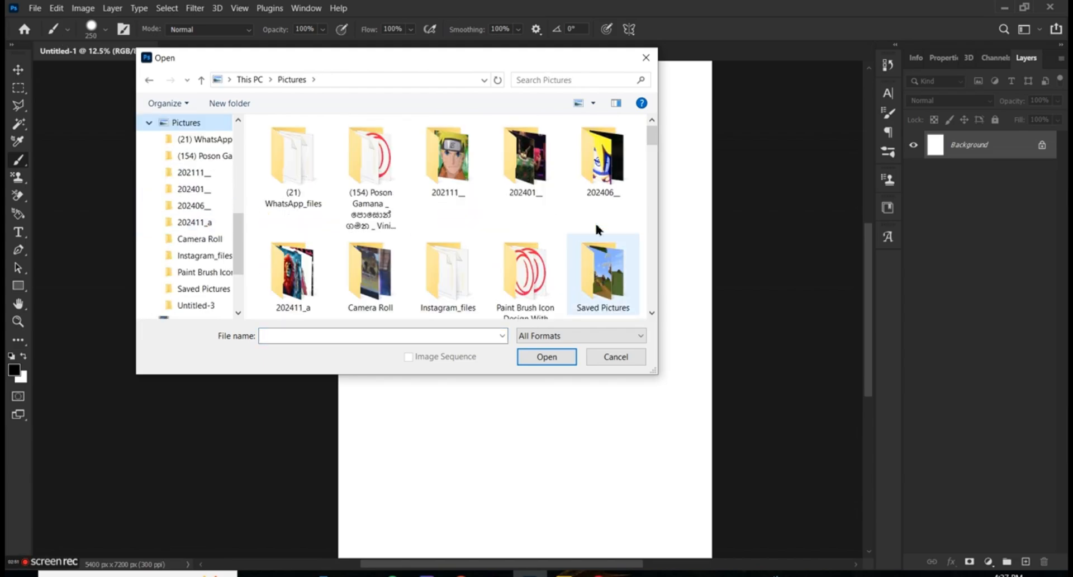
click(316, 285)
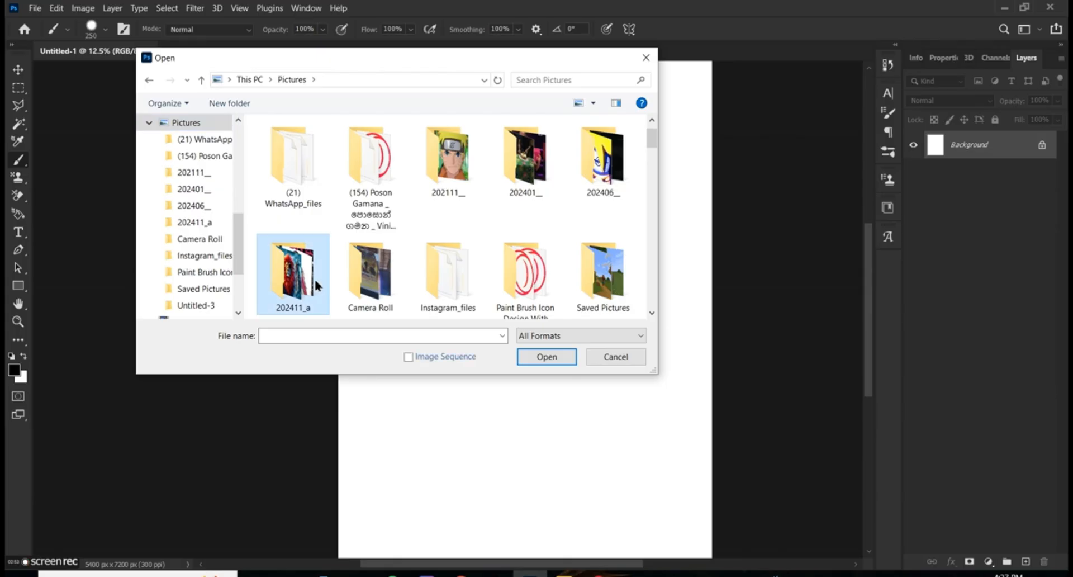
double_click(314, 278)
click(373, 174)
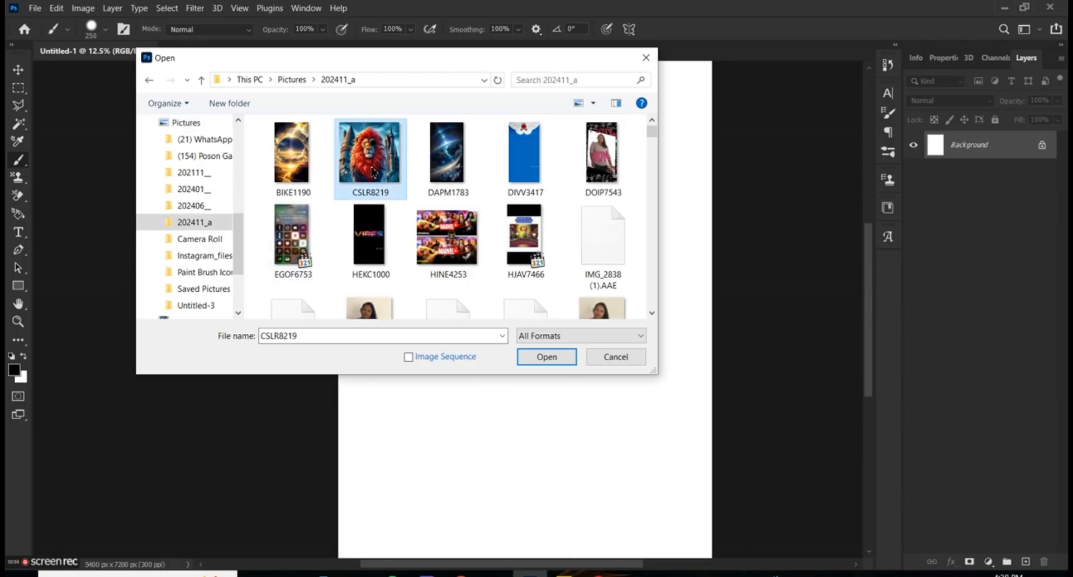
click(554, 362)
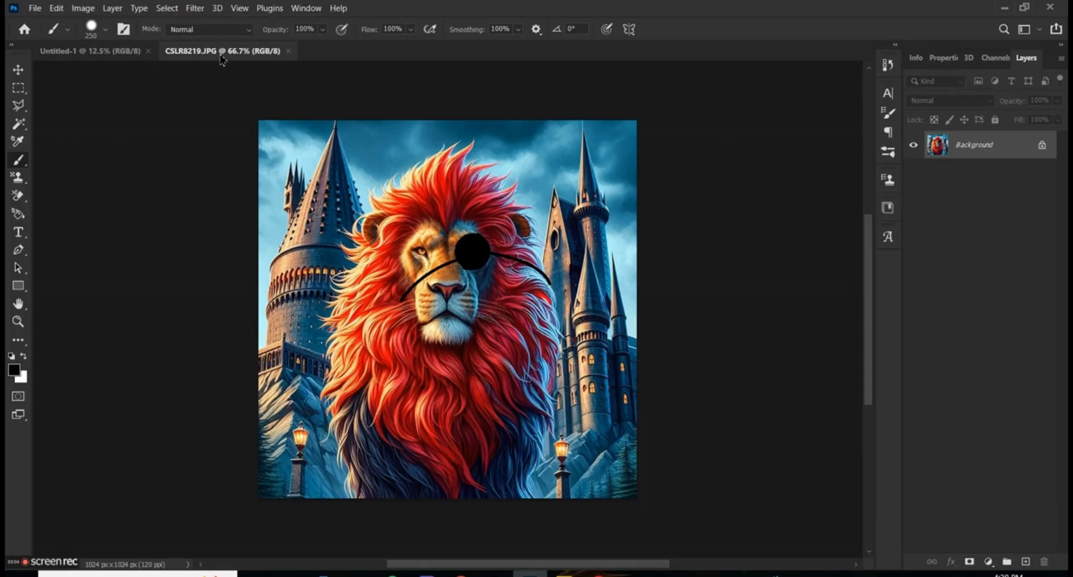
Return to the Untitled-1 poster, switch to File Explorer and open the 202411_a folder in Pictures.
click(102, 54)
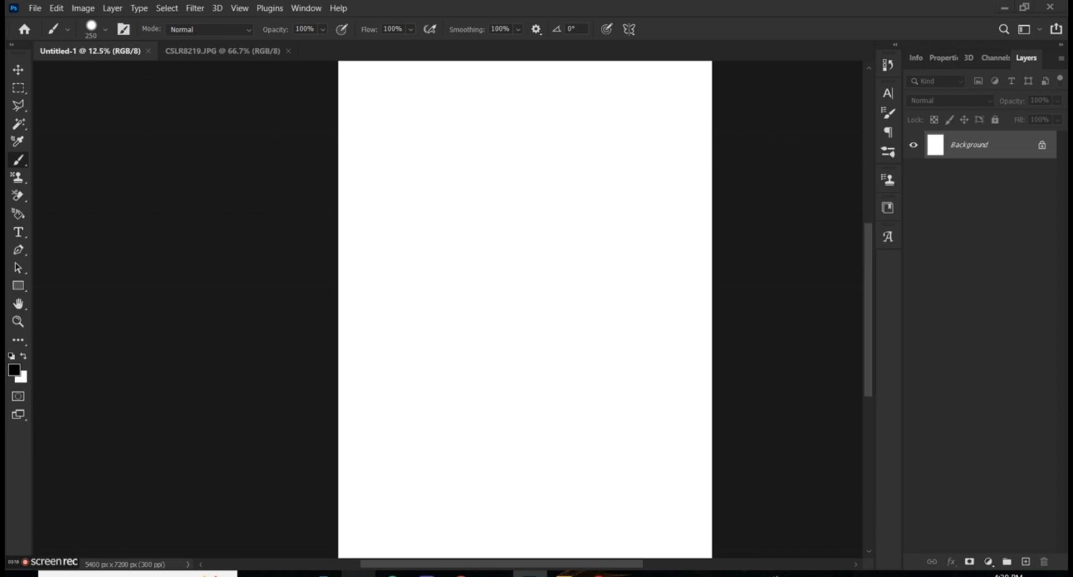
click(359, 574)
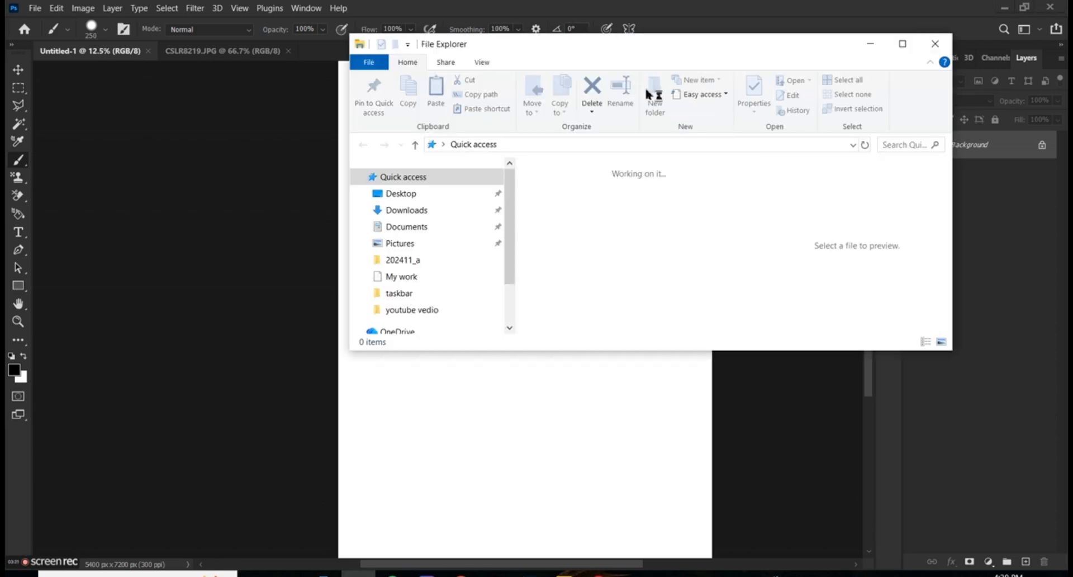
drag(826, 36, 885, 30)
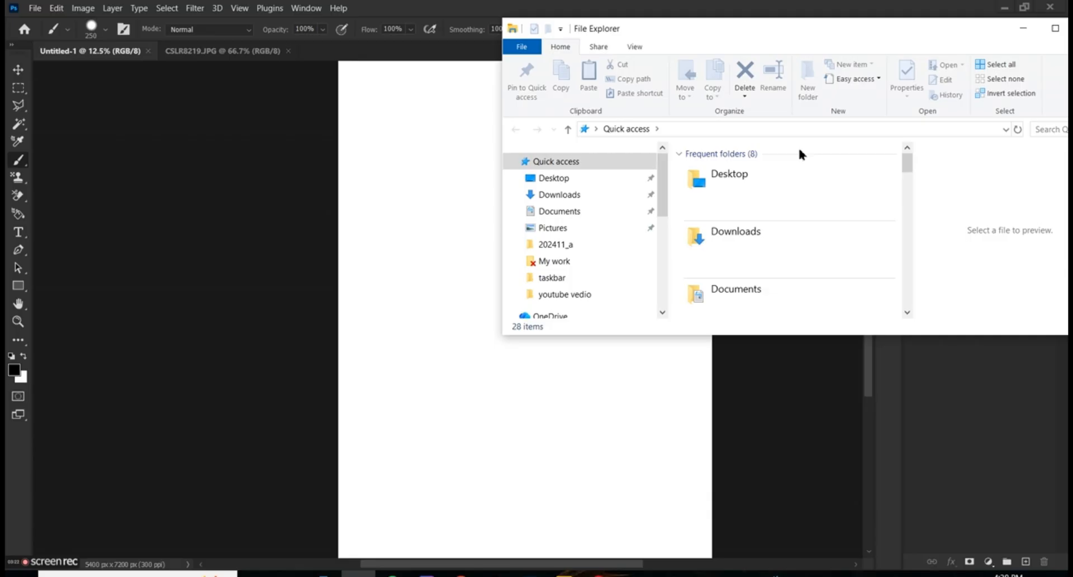
scroll(746, 285, down, 2)
double_click(744, 283)
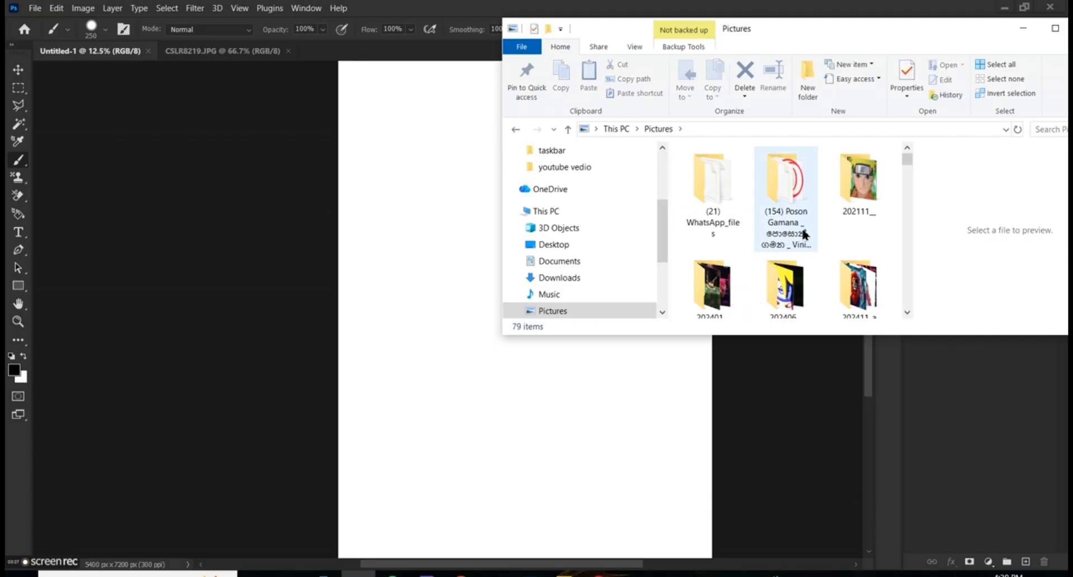
click(845, 273)
double_click(845, 274)
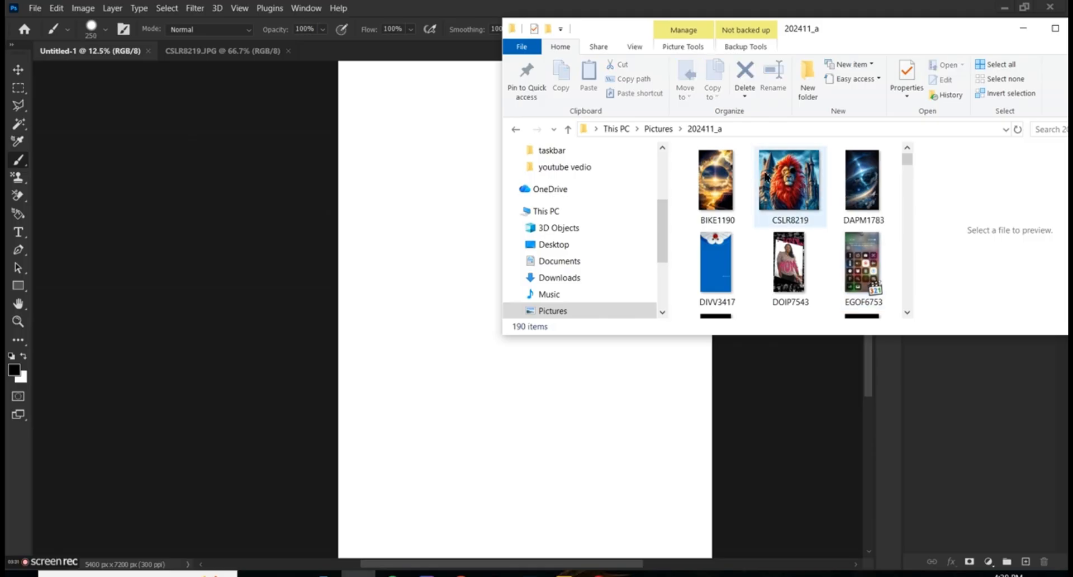
Place the CSLR8219 lion image from File Explorer onto the Untitled-1 poster at 100% scale.
click(802, 185)
drag(347, 263, 375, 268)
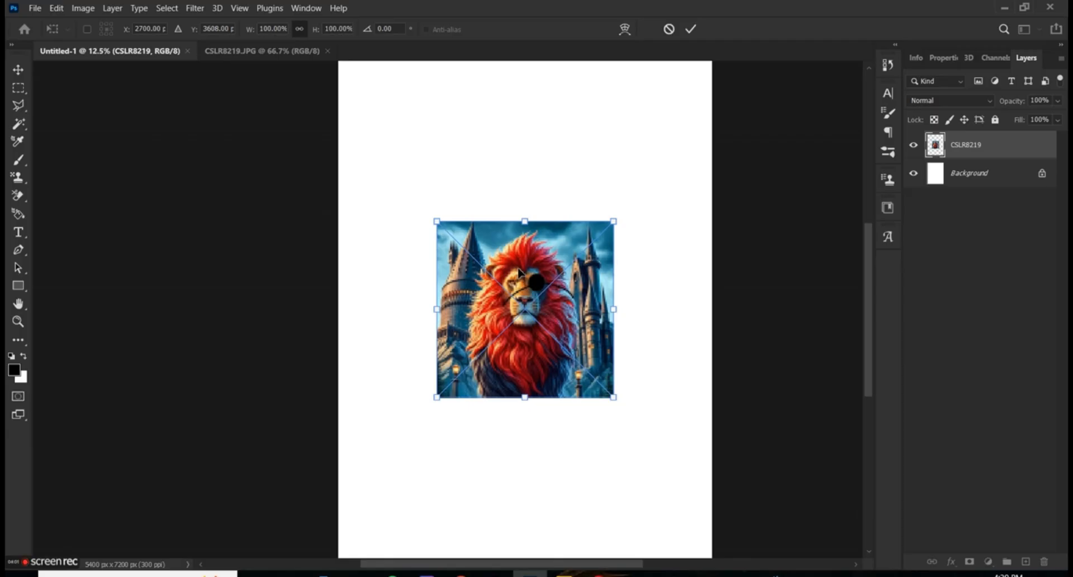
key(b)
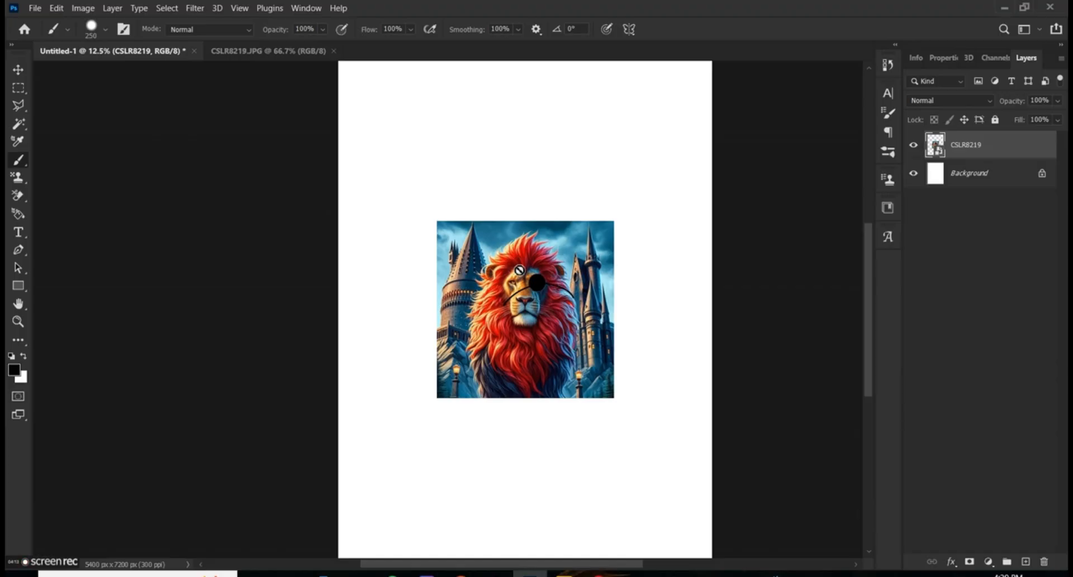
Free Transform the placed lion image to about 128% and centre it on the poster.
key(ctrl+t)
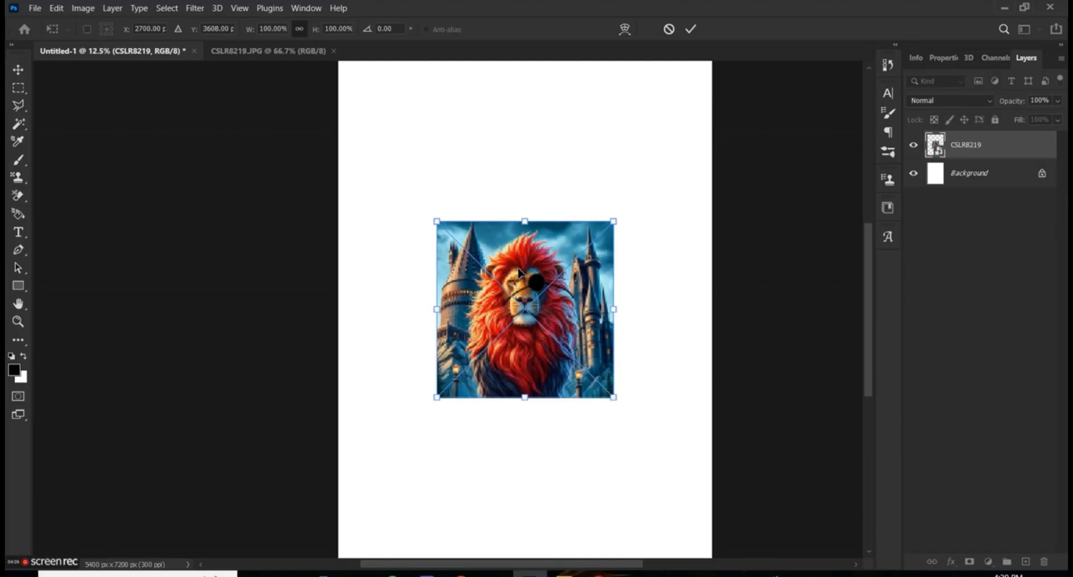
mouse_move(26, 564)
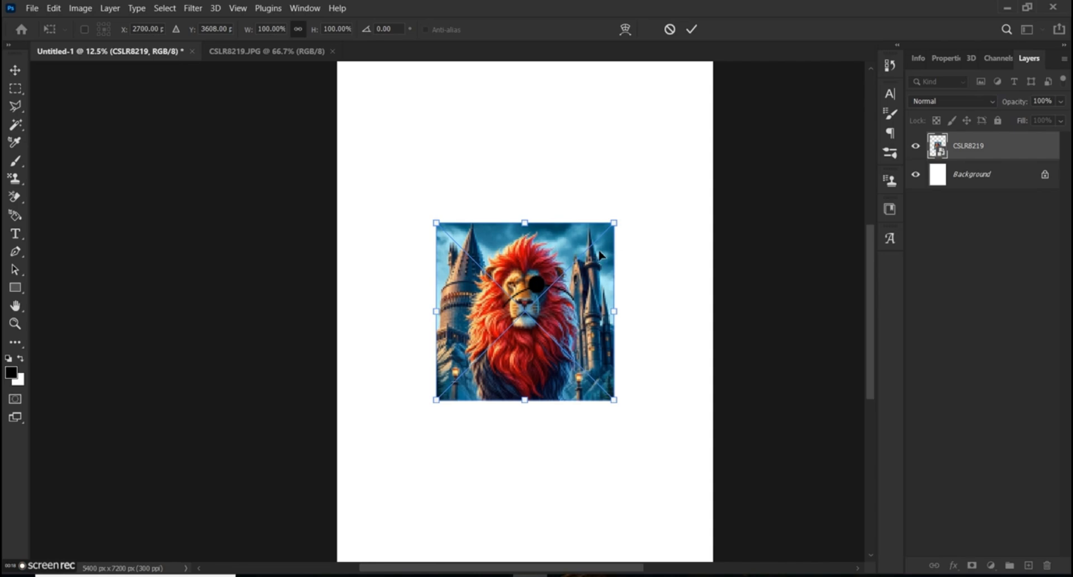
drag(615, 223, 672, 175)
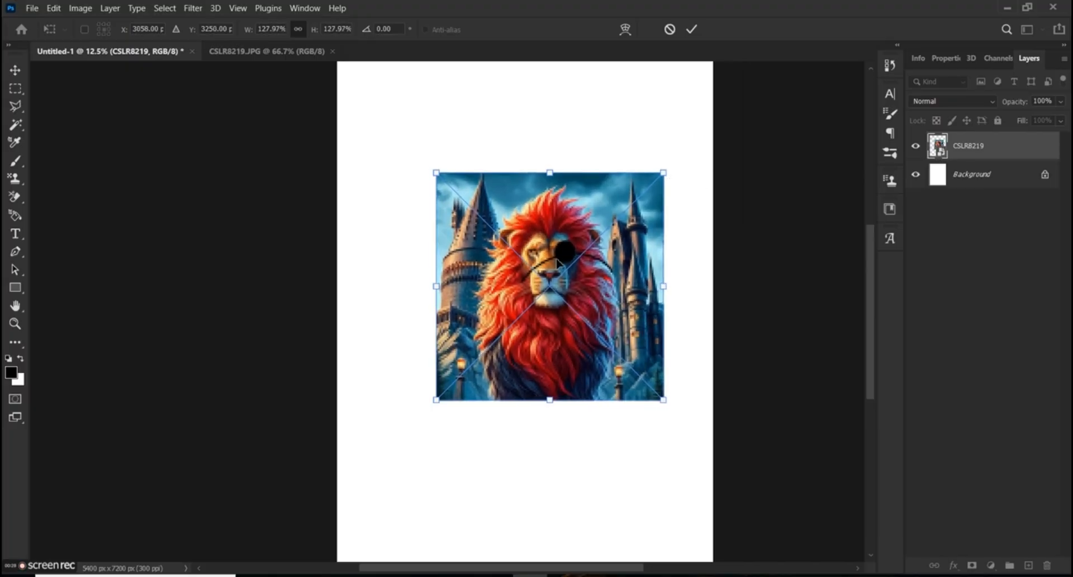
drag(558, 262, 532, 288)
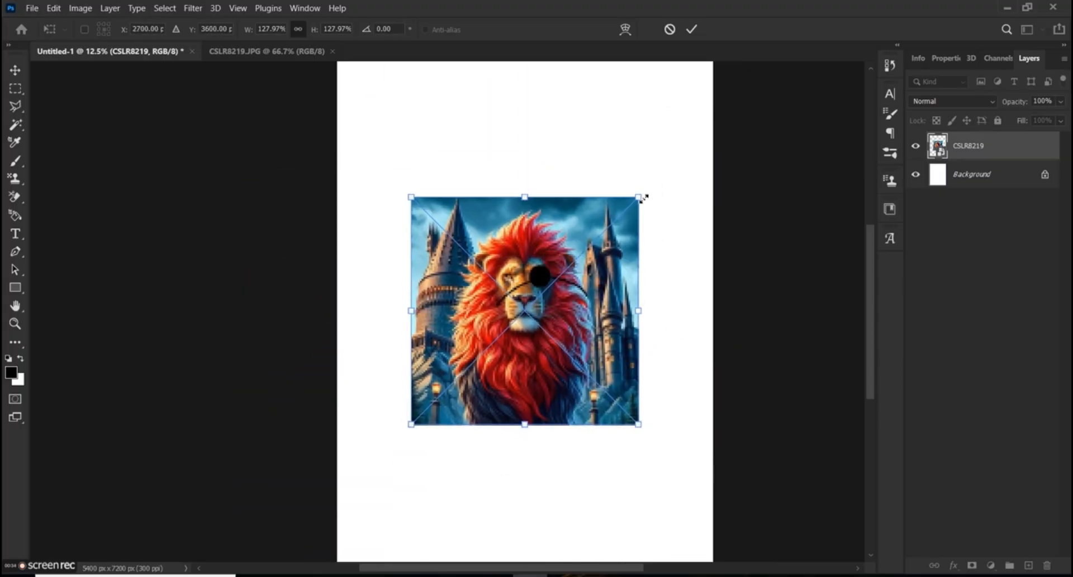
Enlarge the placed lion image proportionally to about 208% and align it with the poster's left edge.
drag(641, 197, 726, 26)
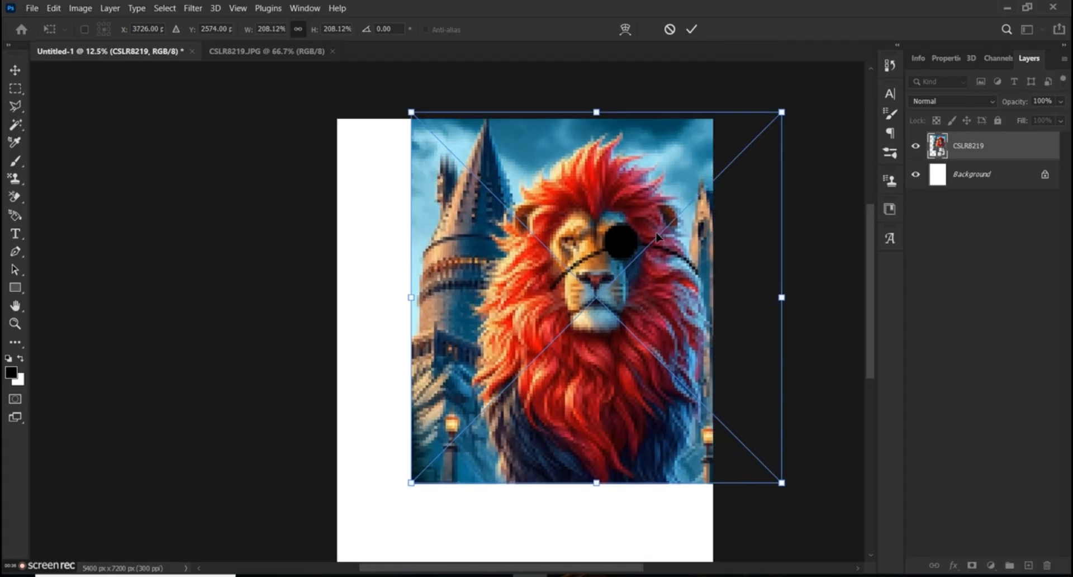
drag(651, 248, 578, 282)
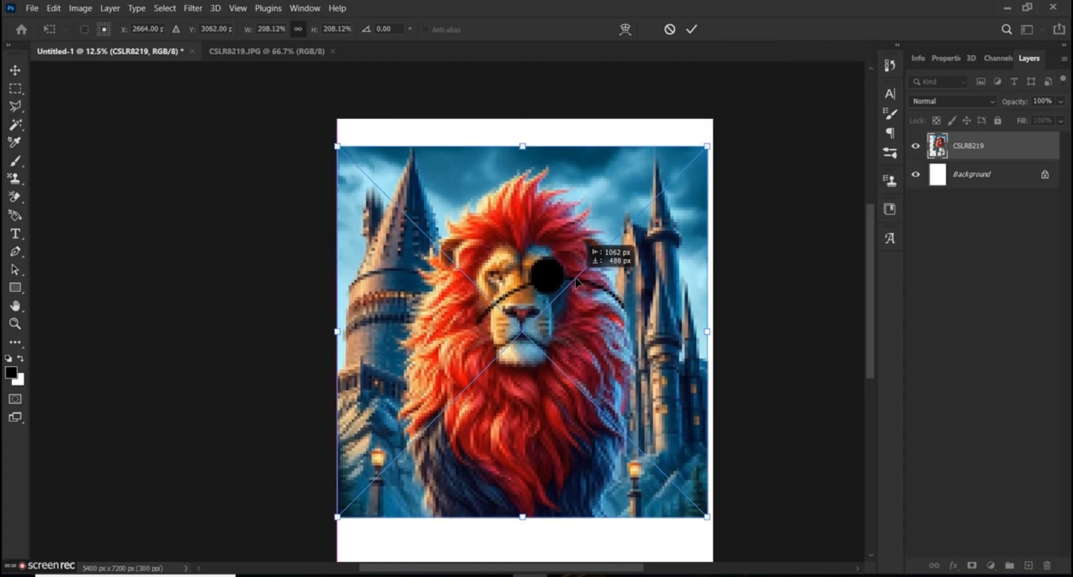
scroll(578, 282, down, 3)
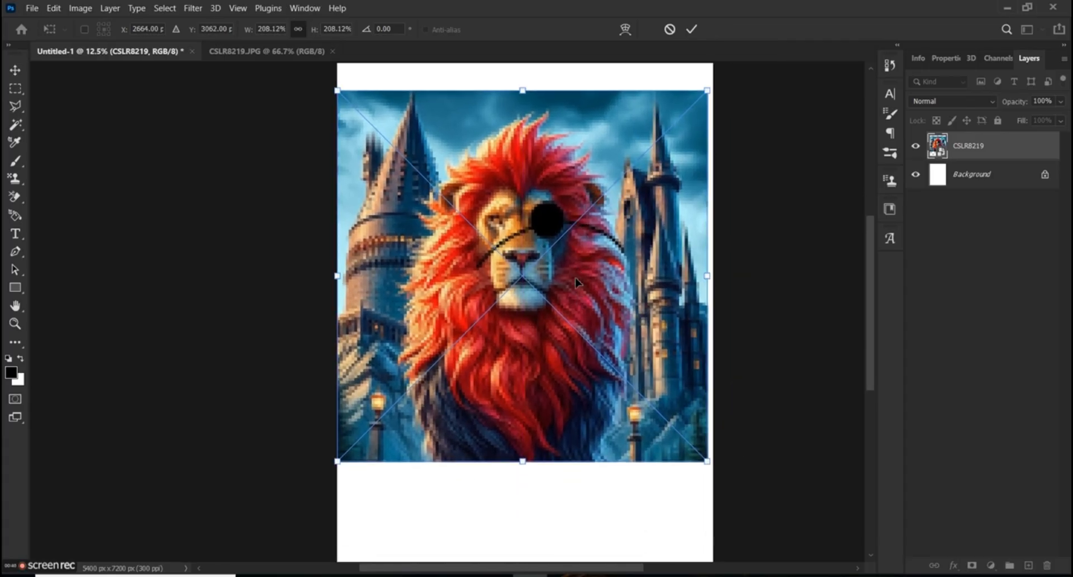
Stretch the lion image non-proportionally to cover the whole poster, about 211% wide and 282% high, and commit the transform.
scroll(578, 283, up, 2)
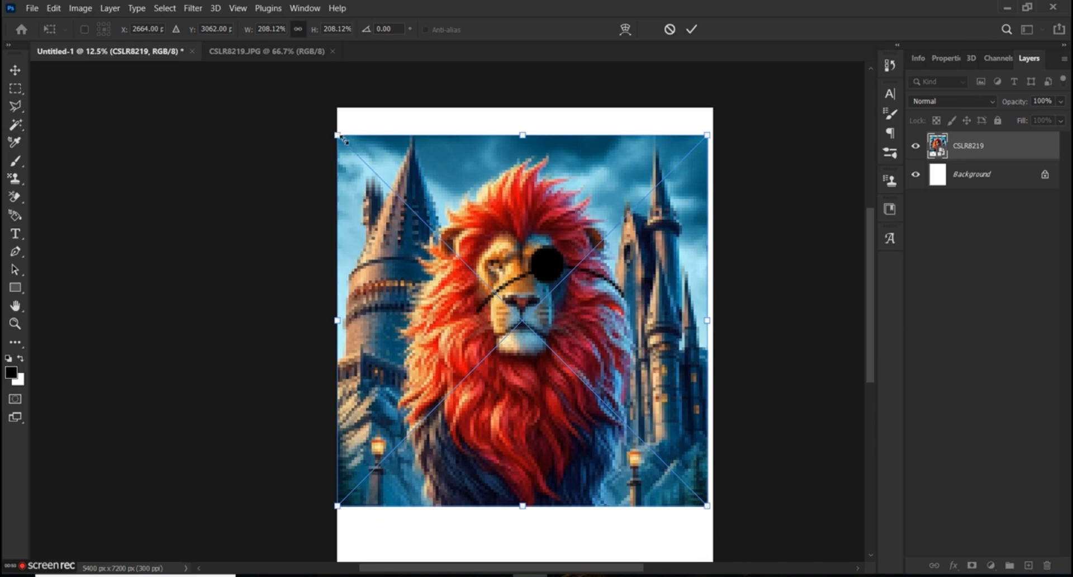
drag(341, 138, 337, 108)
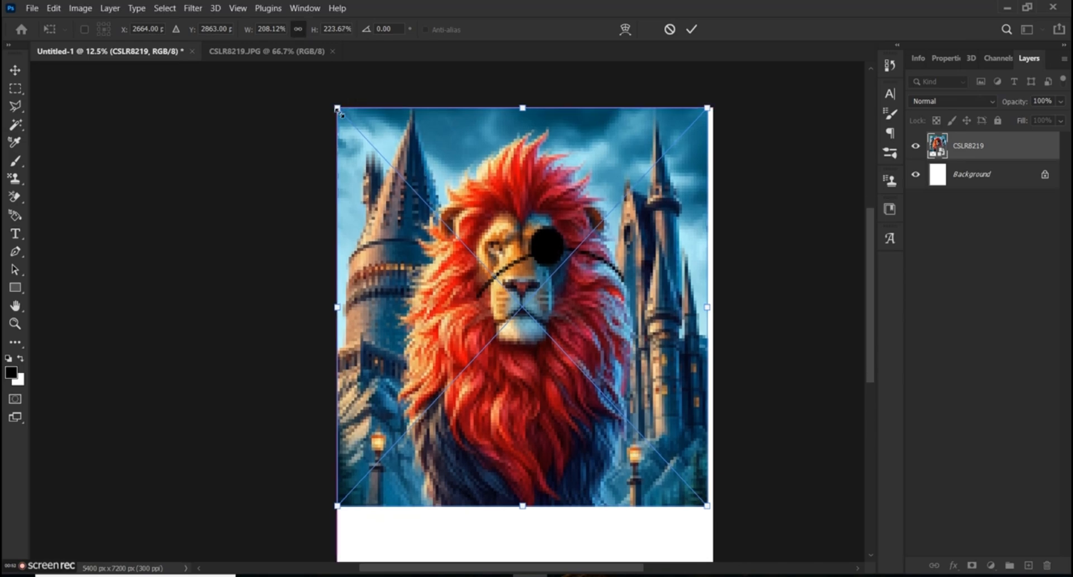
scroll(456, 251, right, 1)
scroll(456, 251, down, 3)
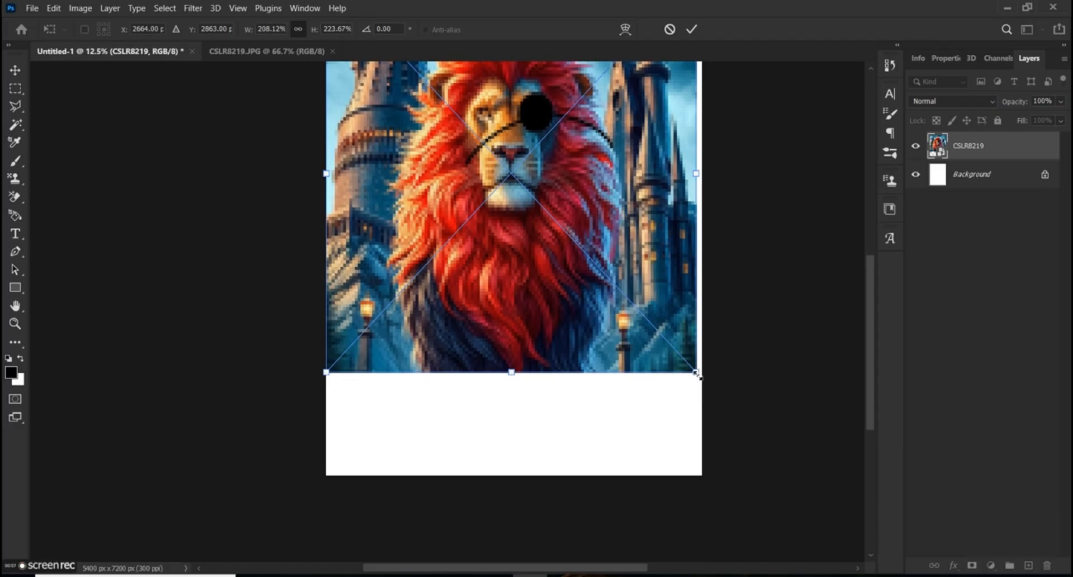
drag(698, 382, 702, 474)
scroll(756, 288, up, 2)
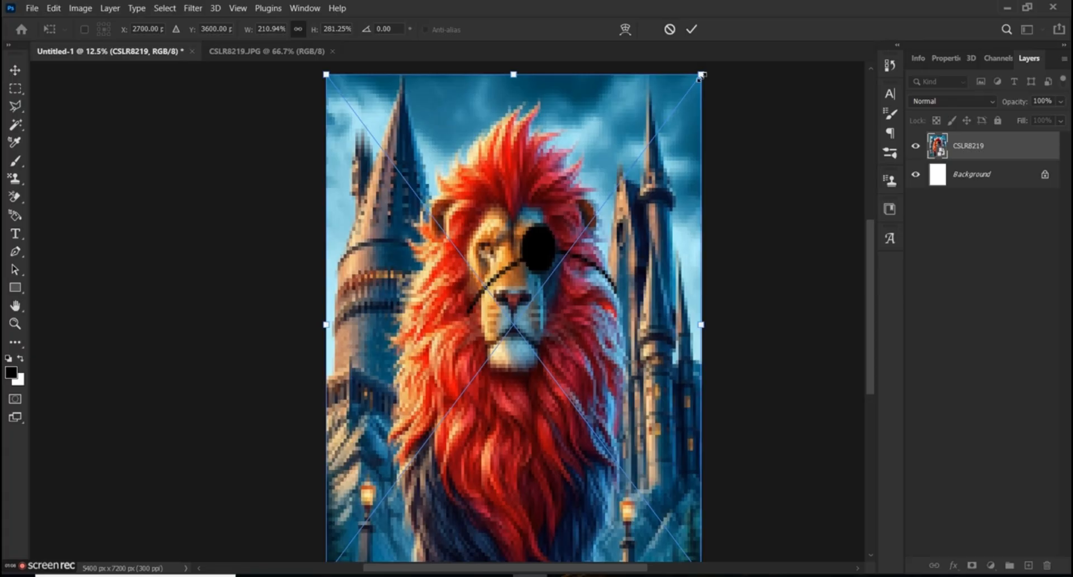
mouse_move(701, 77)
mouse_down()
mouse_move(447, 474)
mouse_move(409, 232)
mouse_move(599, 263)
mouse_move(652, 197)
mouse_move(551, 272)
mouse_move(592, 232)
mouse_move(618, 175)
mouse_move(486, 167)
mouse_move(474, 191)
mouse_move(621, 336)
mouse_move(559, 413)
mouse_move(619, 199)
mouse_move(688, 116)
mouse_move(700, 75)
mouse_up()
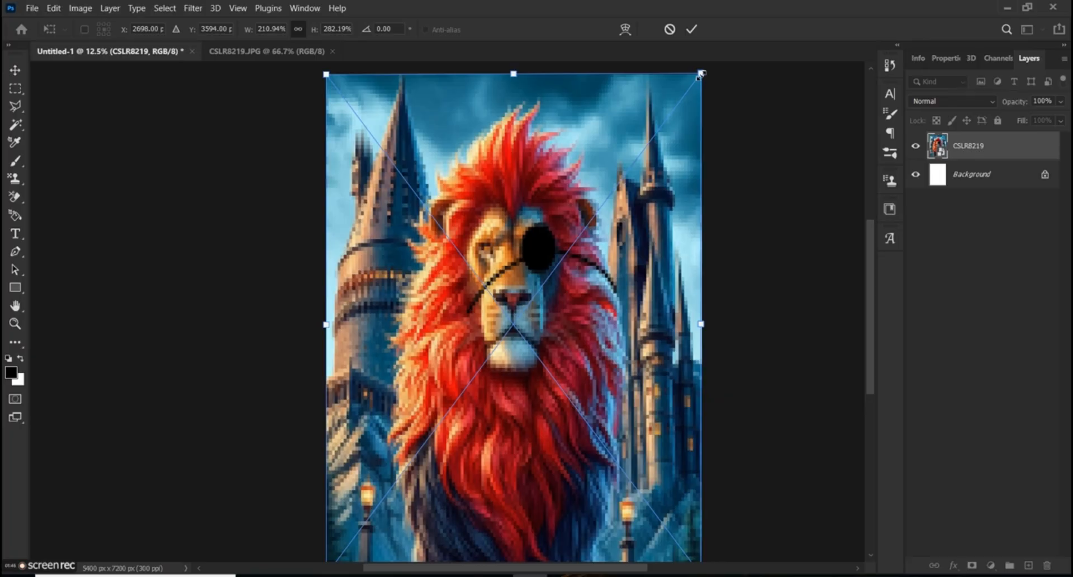
key(Return)
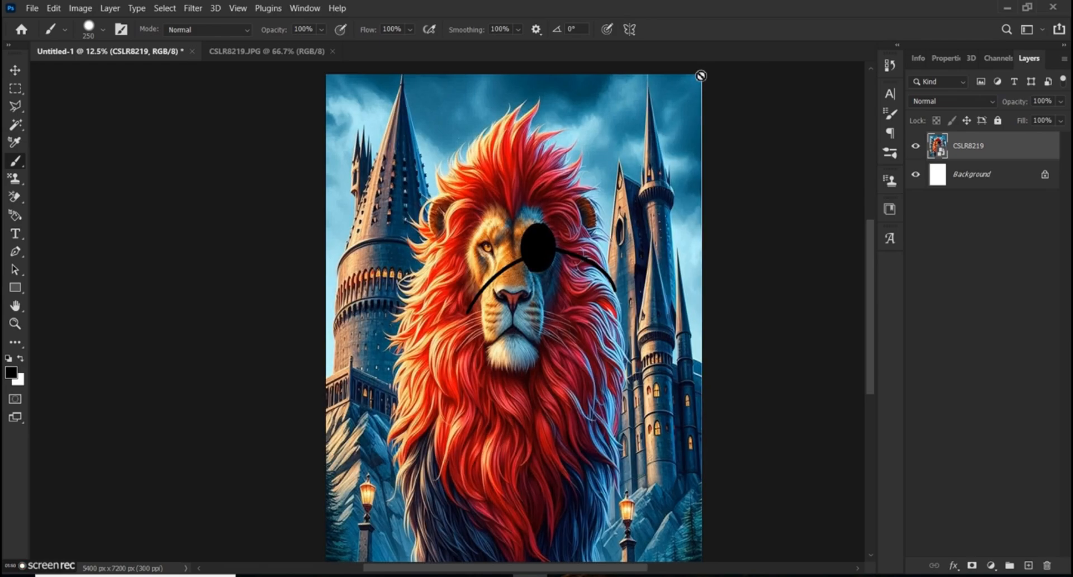
Look over the full poster and undo the lion image's transform.
scroll(701, 76, down, 5)
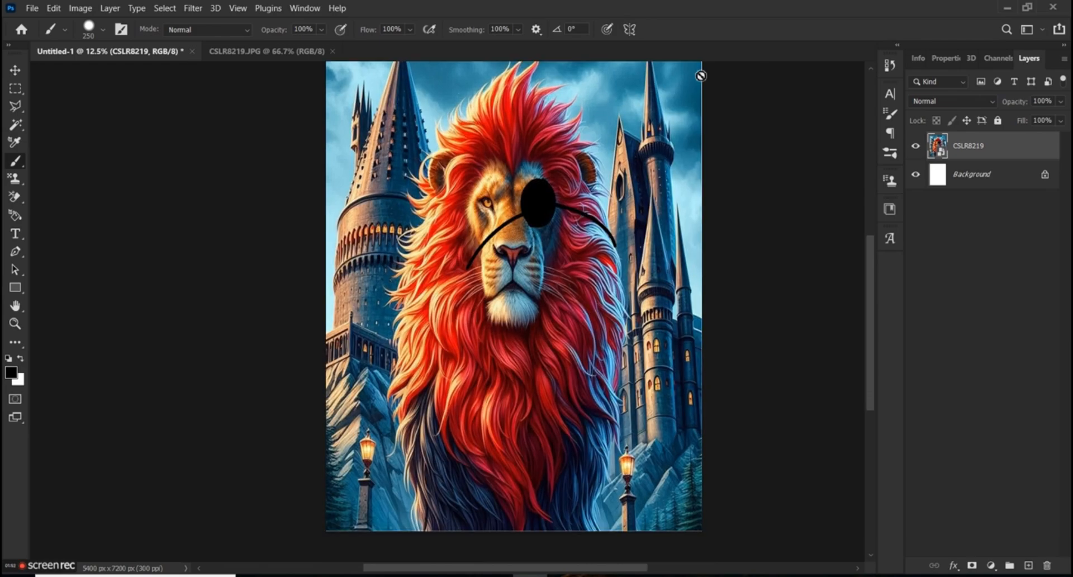
scroll(701, 76, up, 6)
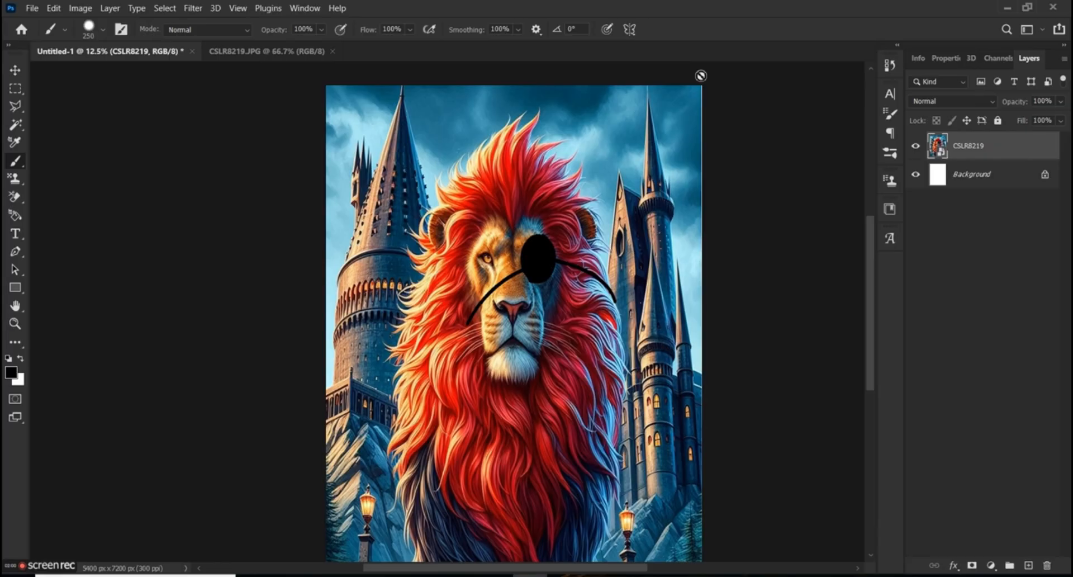
key(ctrl+z)
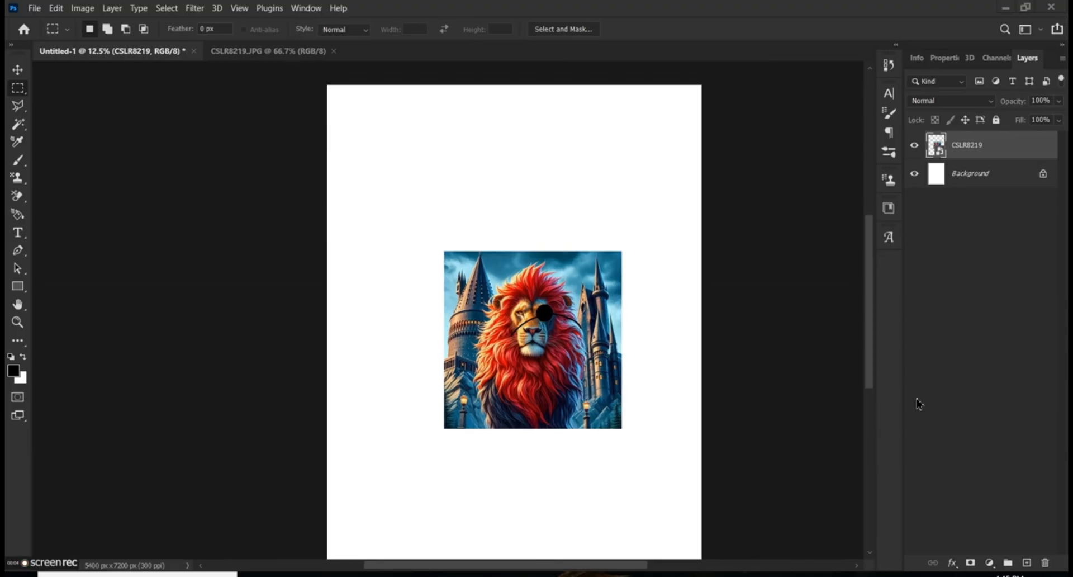
Go through the Move, Rectangular Marquee, Magic Wand, Background Eraser, Type, Pen and Brush tools to see their options.
click(18, 75)
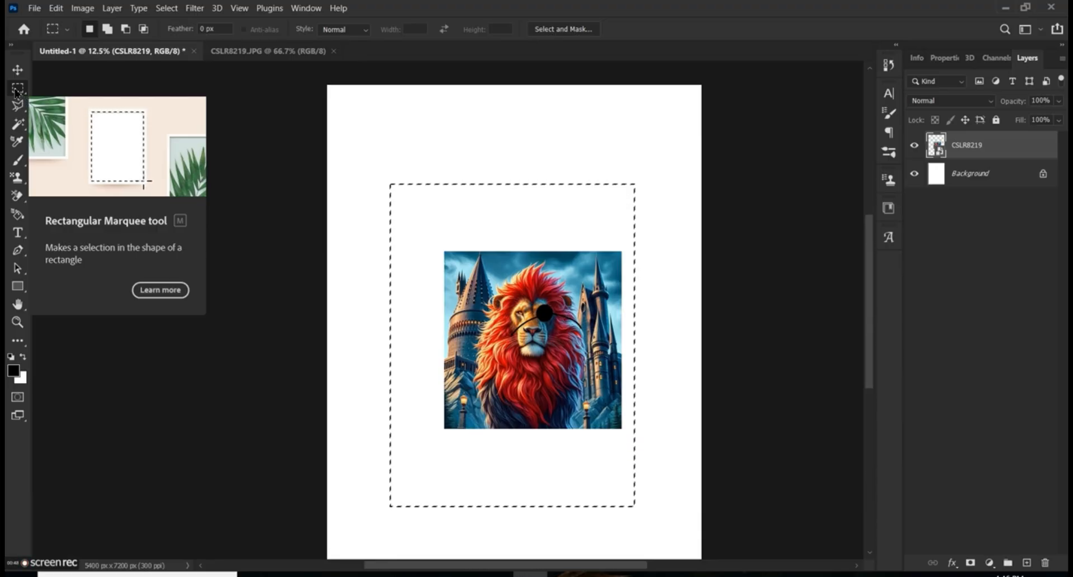
click(16, 91)
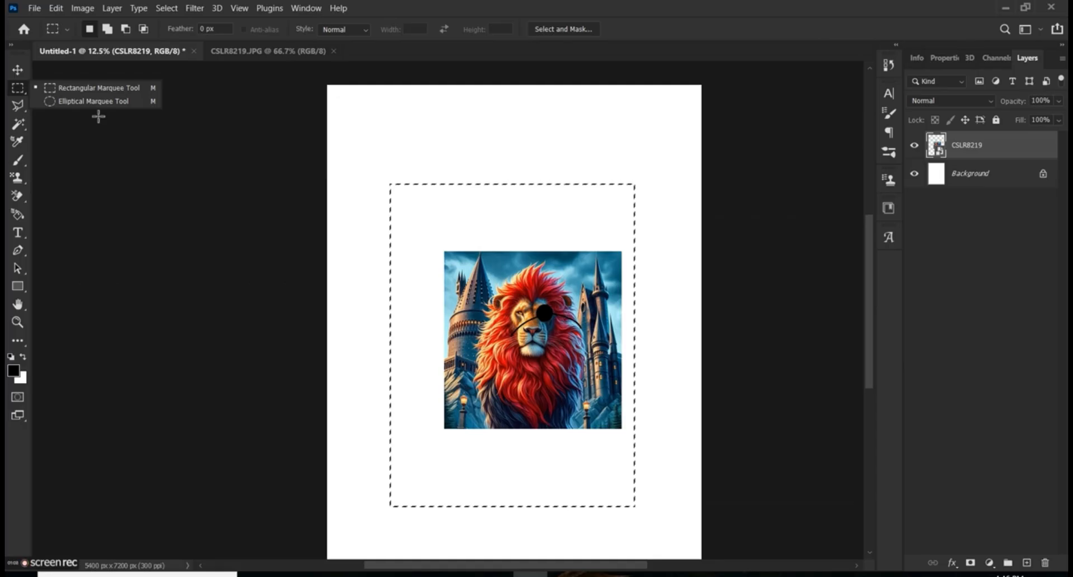
click(15, 130)
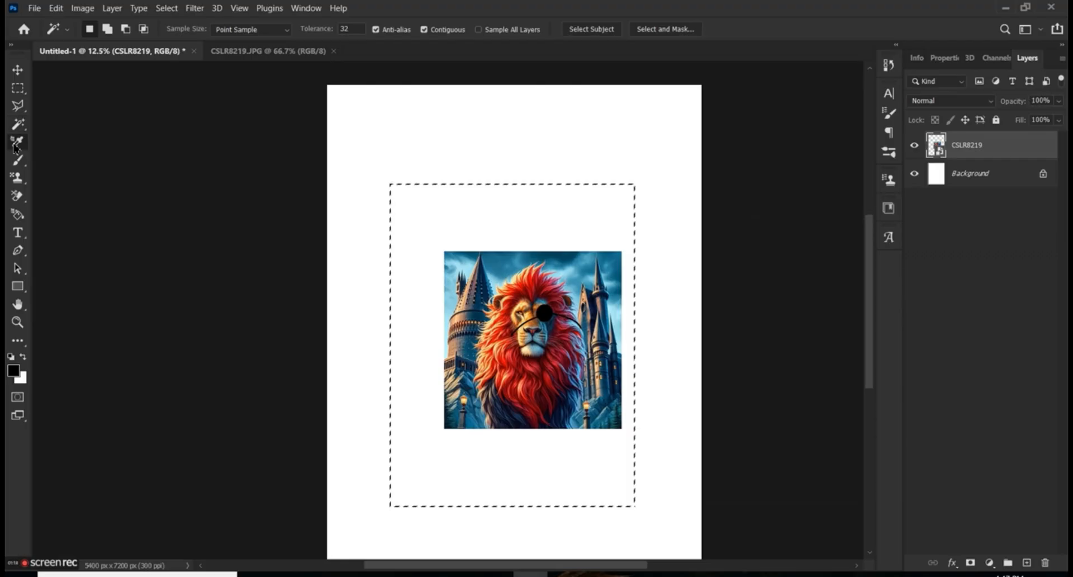
key(e)
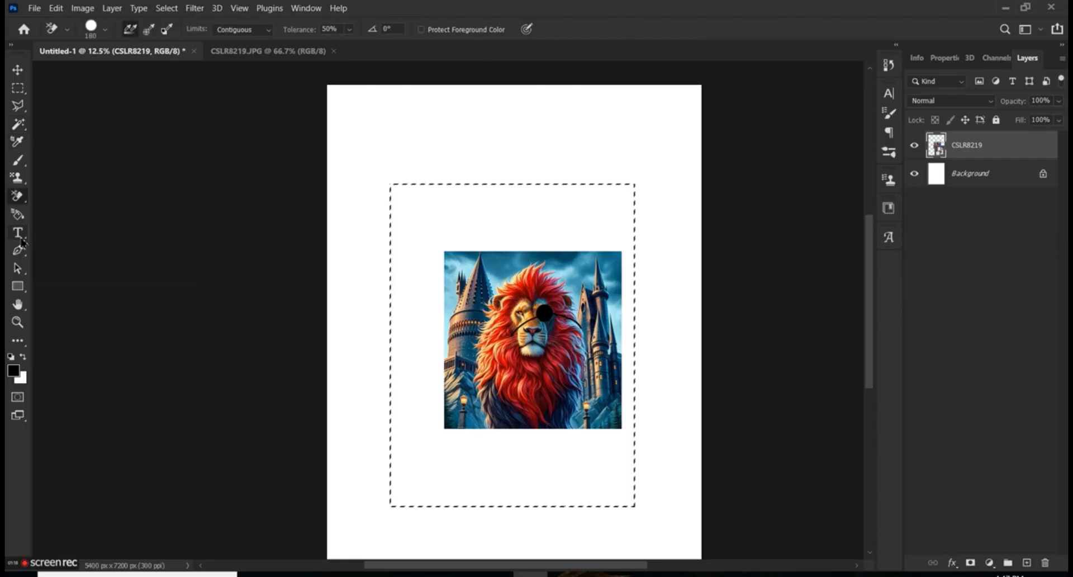
click(20, 235)
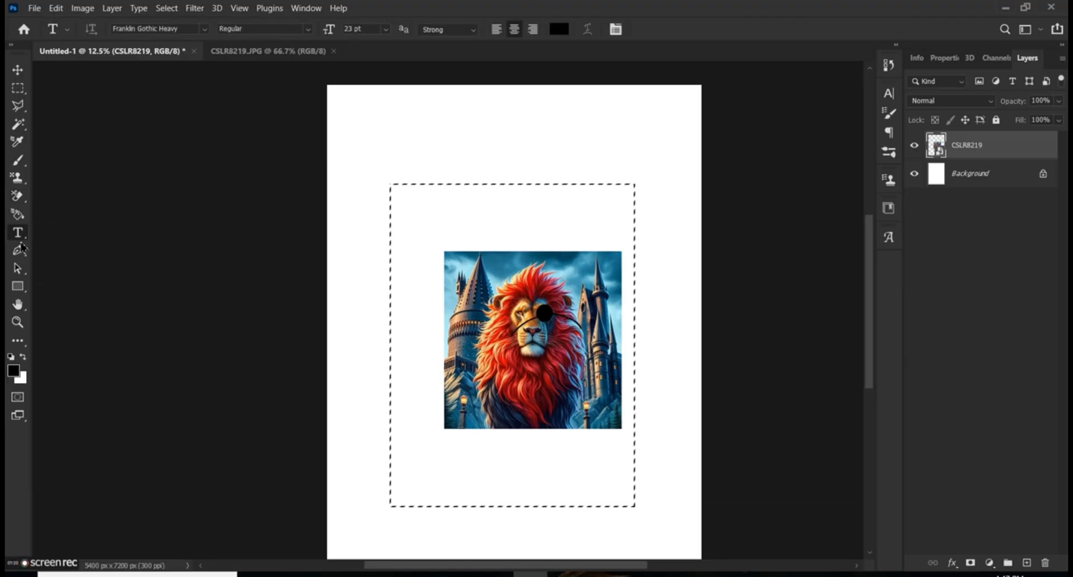
click(19, 247)
click(18, 160)
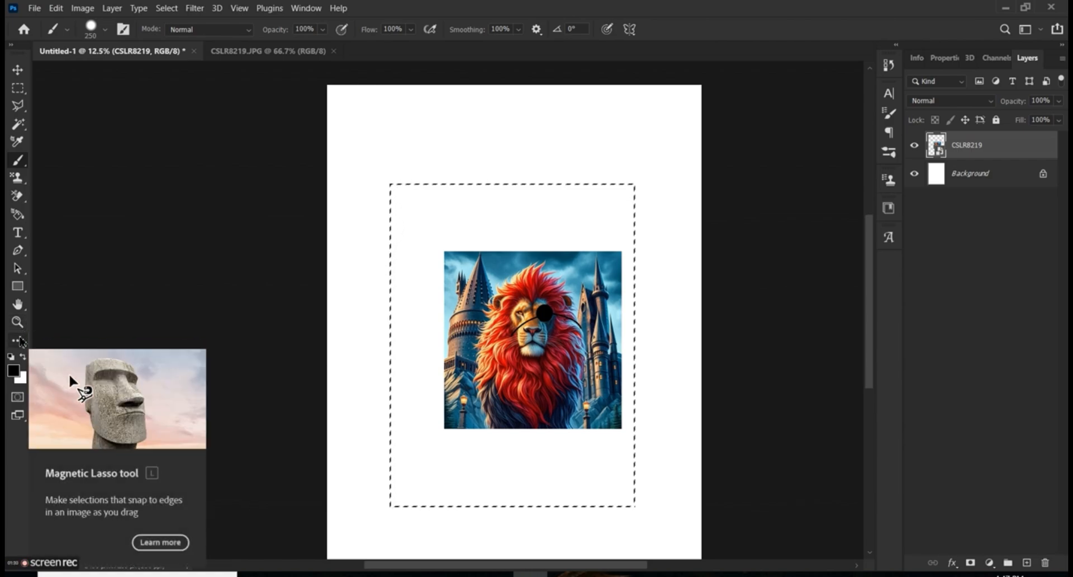
Examine the list of extra tools with the Magnetic Lasso Tool and the Hand Tool's variants.
click(20, 341)
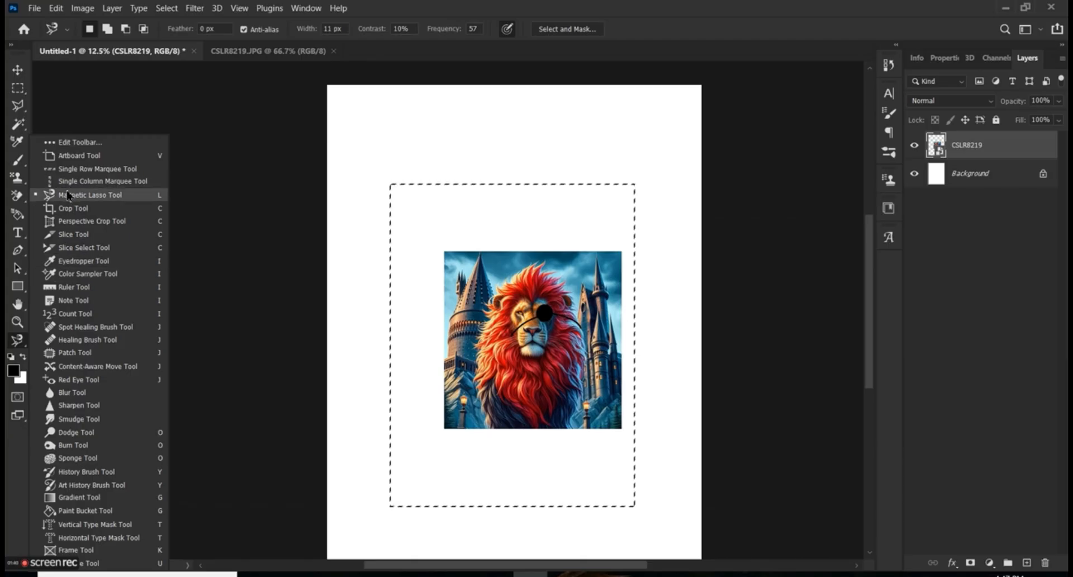
click(36, 198)
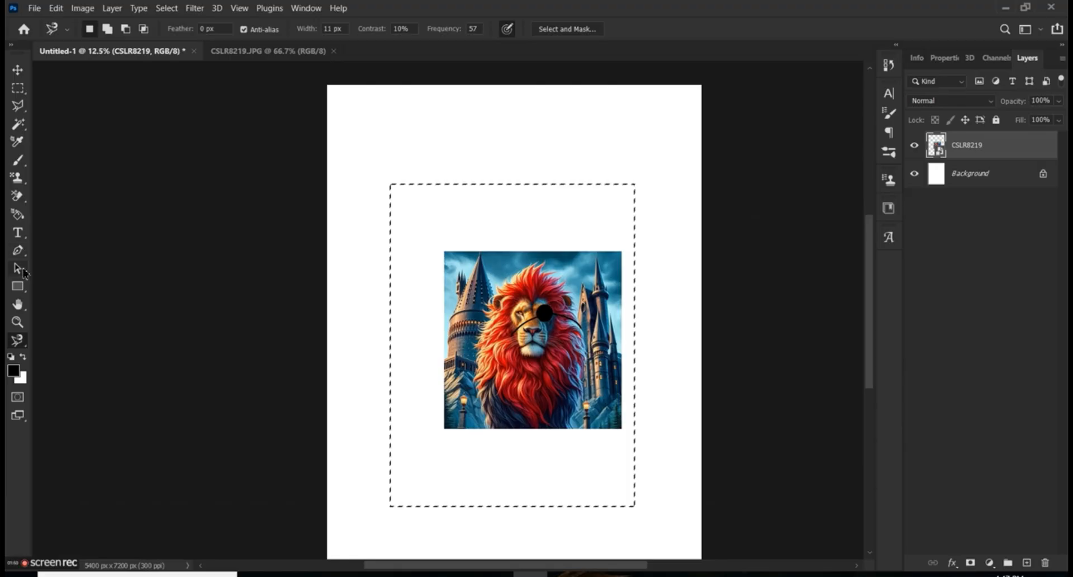
click(19, 309)
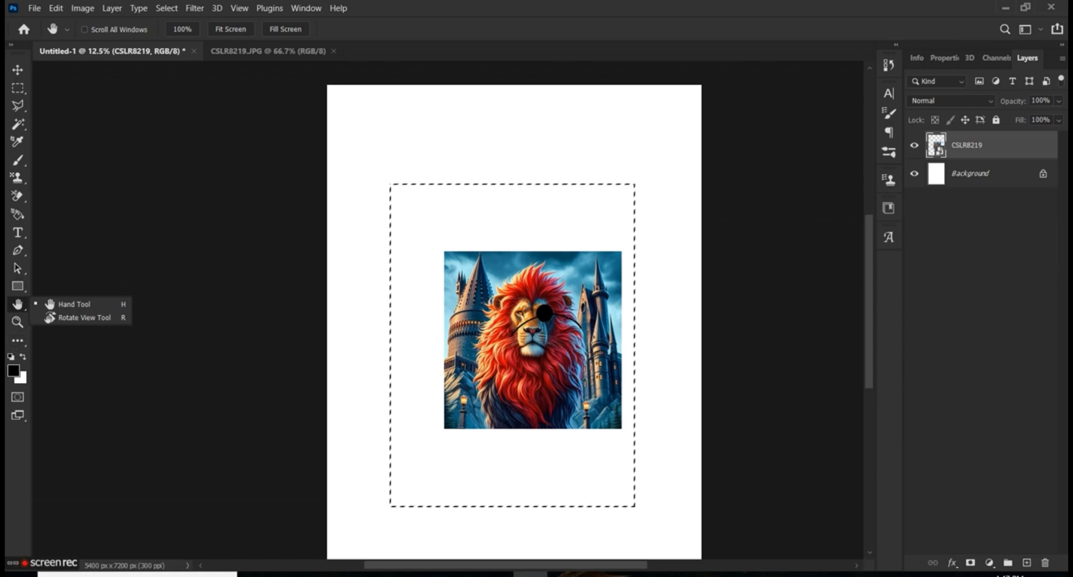
click(22, 346)
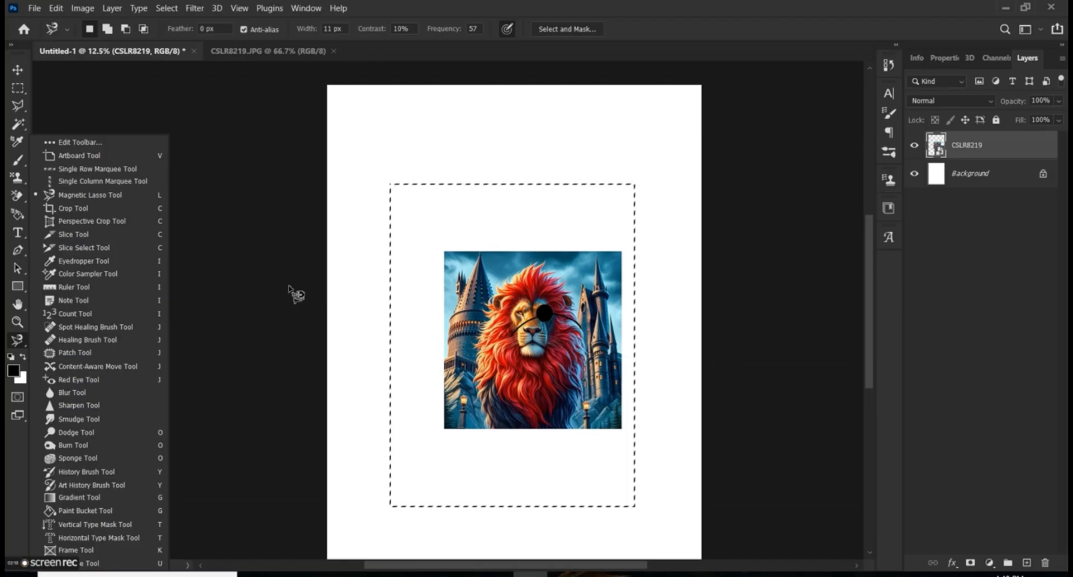
Swap the foreground and background colours back and forth, and set the foreground colour to red d20808.
click(23, 360)
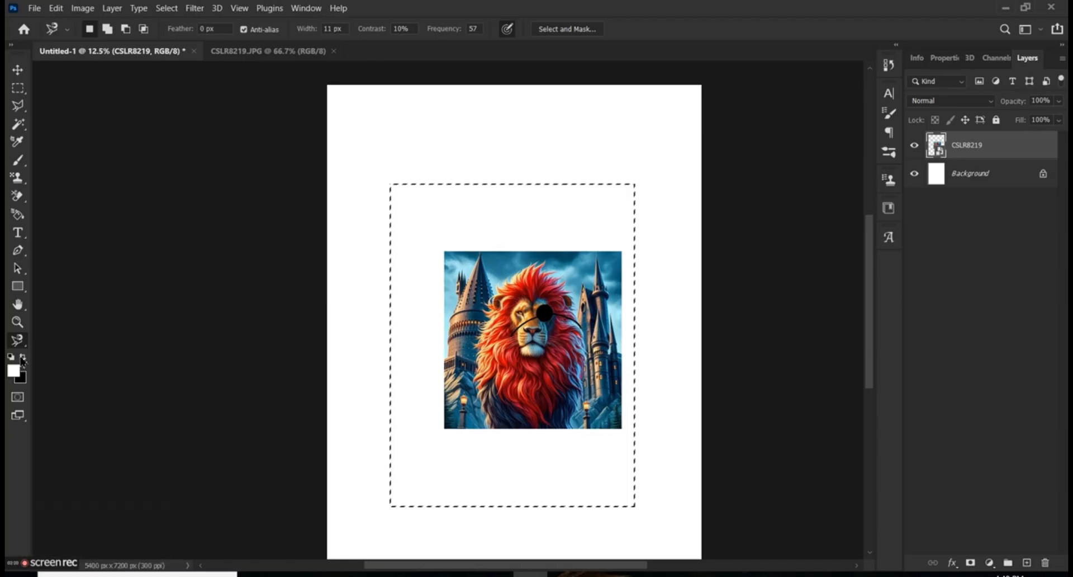
click(22, 360)
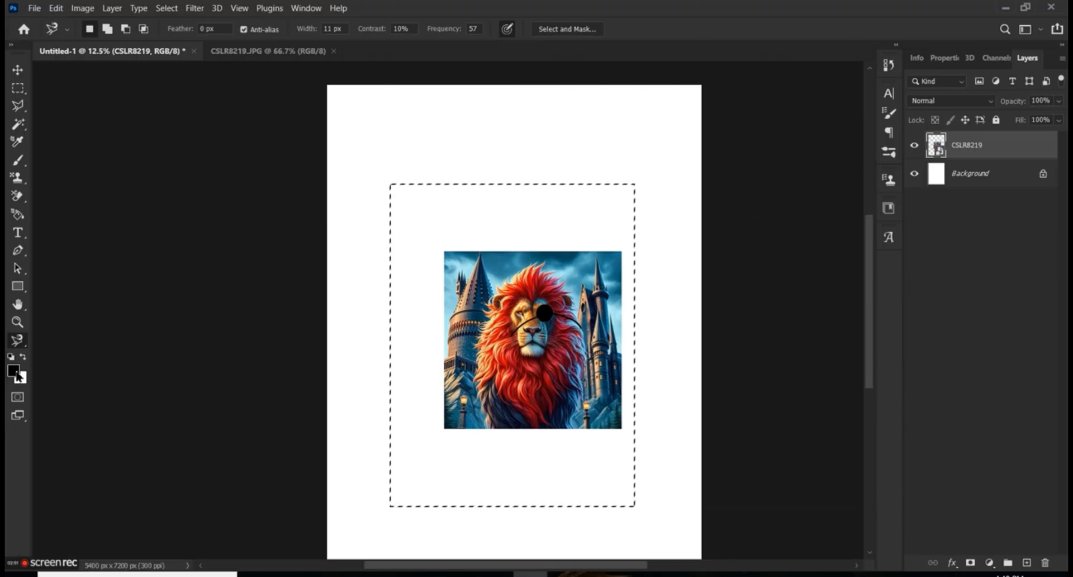
click(16, 372)
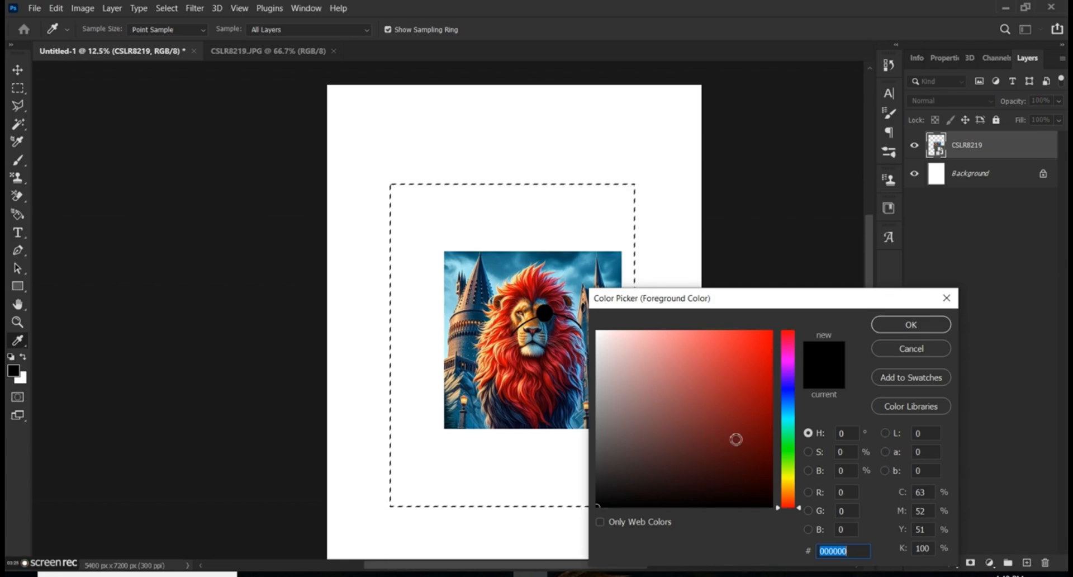
click(740, 352)
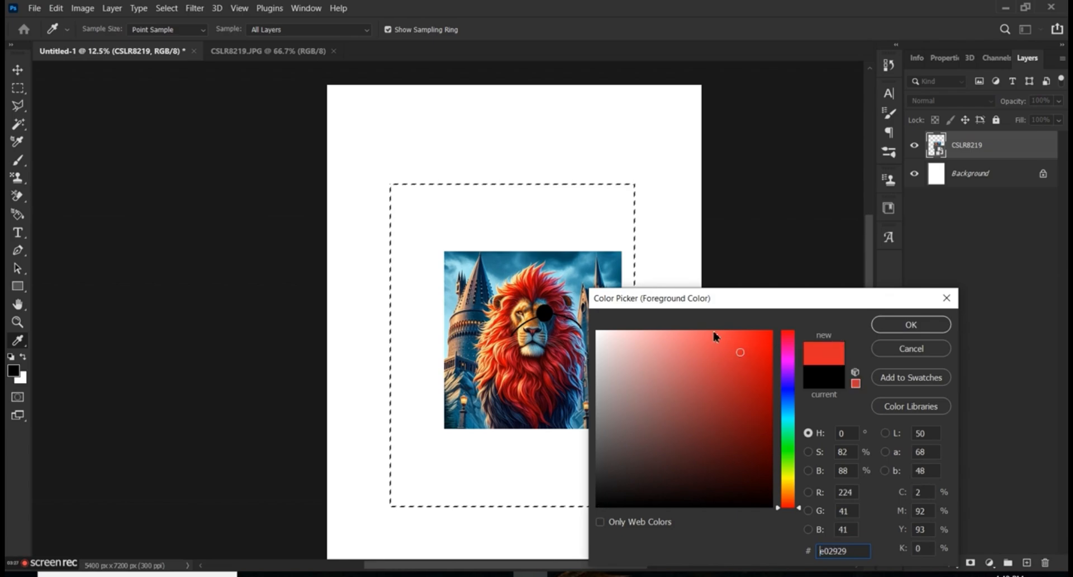
mouse_move(726, 365)
mouse_down()
mouse_move(766, 433)
mouse_move(750, 448)
mouse_move(766, 362)
mouse_up()
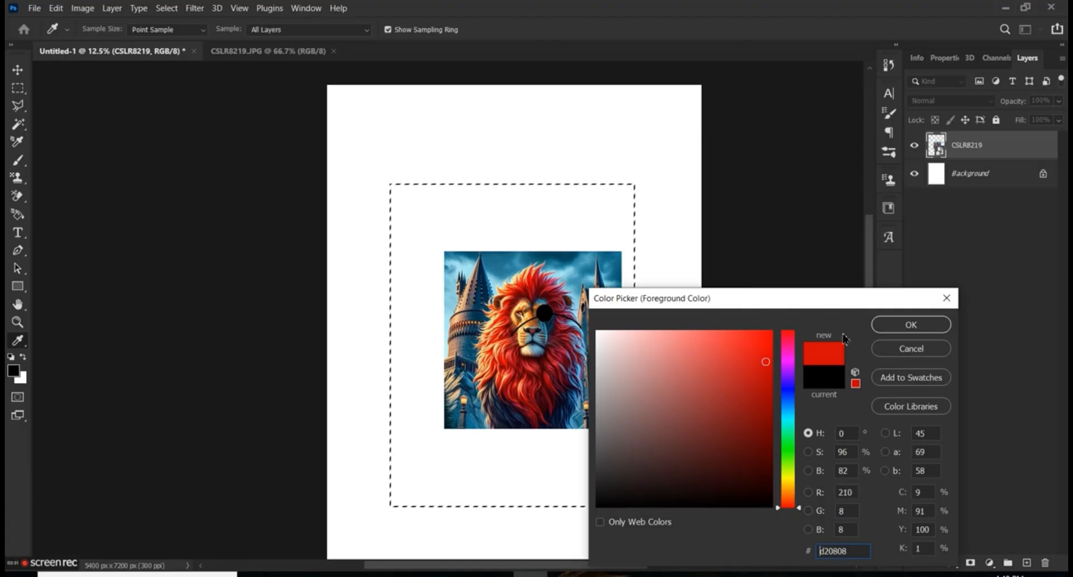
click(911, 324)
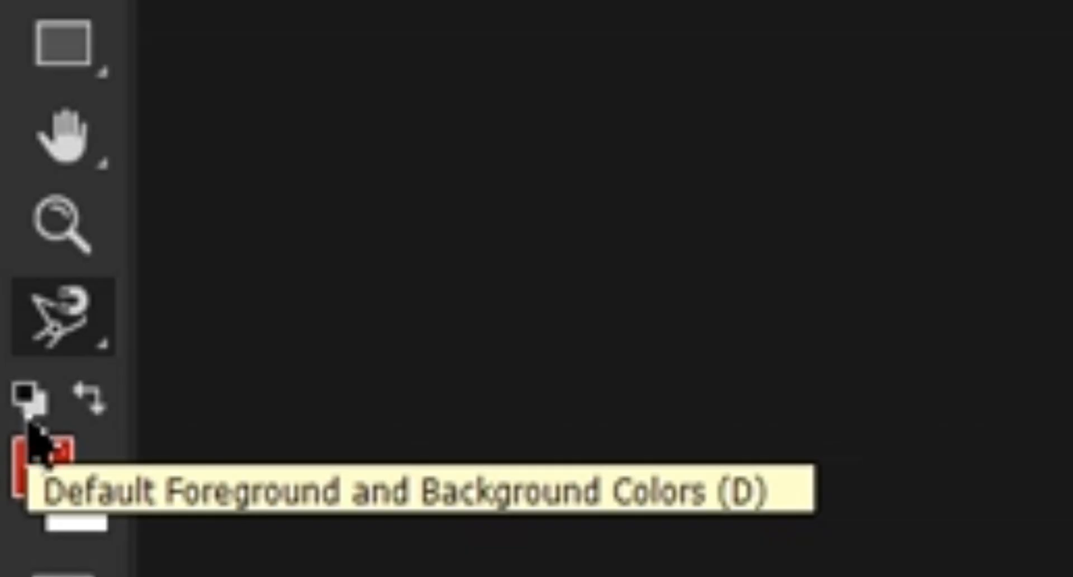
Reset the foreground and background colours to their defaults and swap them repeatedly, ending with black as the foreground.
click(29, 420)
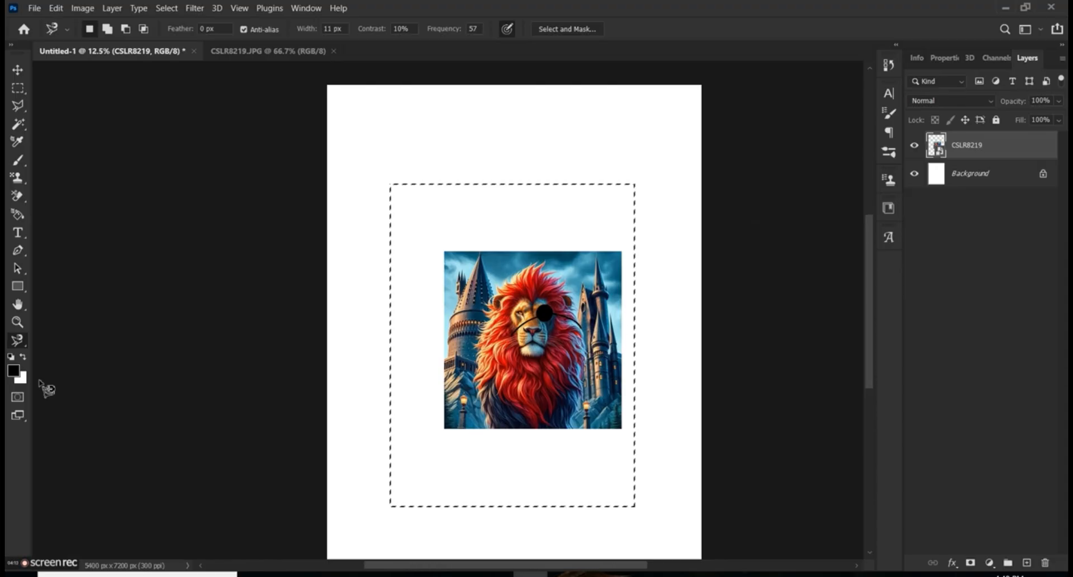
key(x)
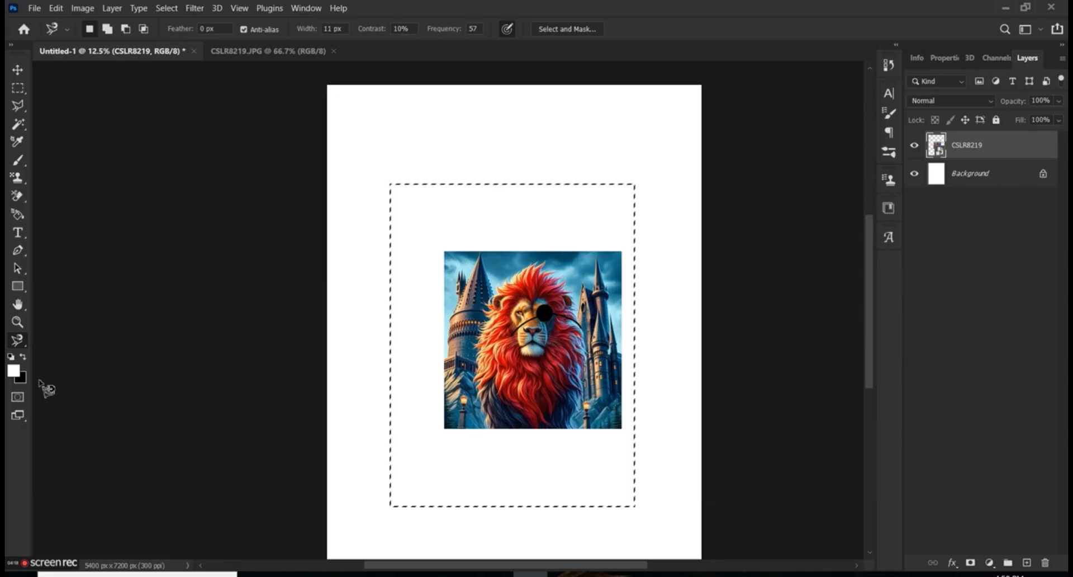
key(x)
key(x)
key(x)
key(x)
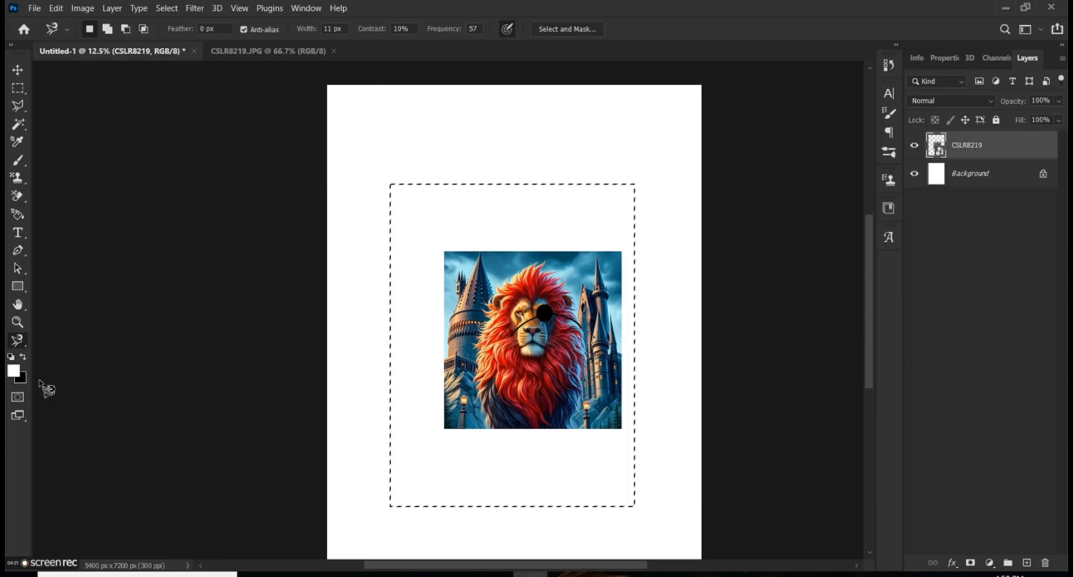
key(x)
key(x)
key(x)
key(x)
key(x)
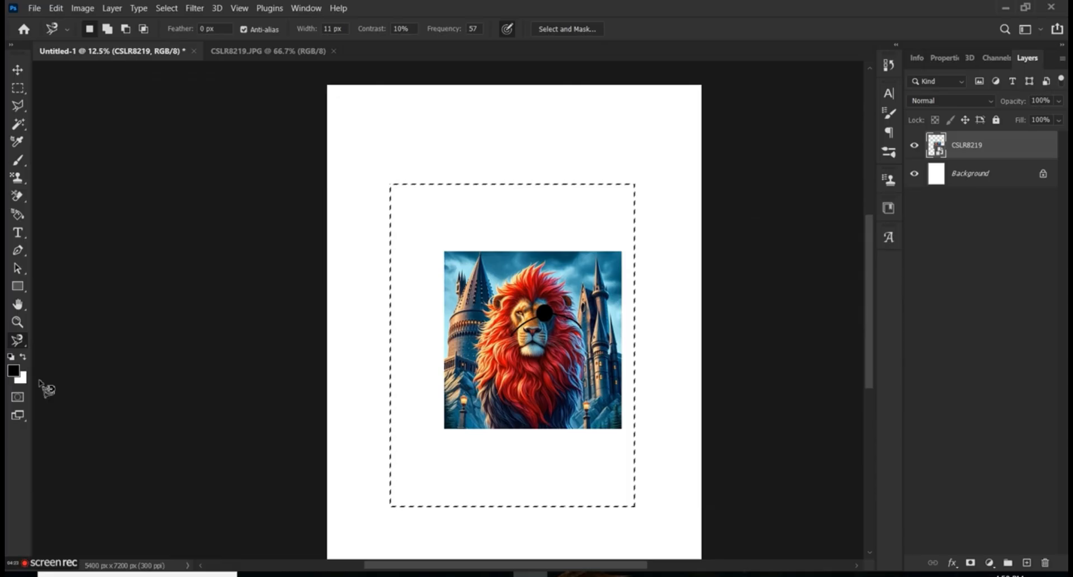
key(x)
key(x)
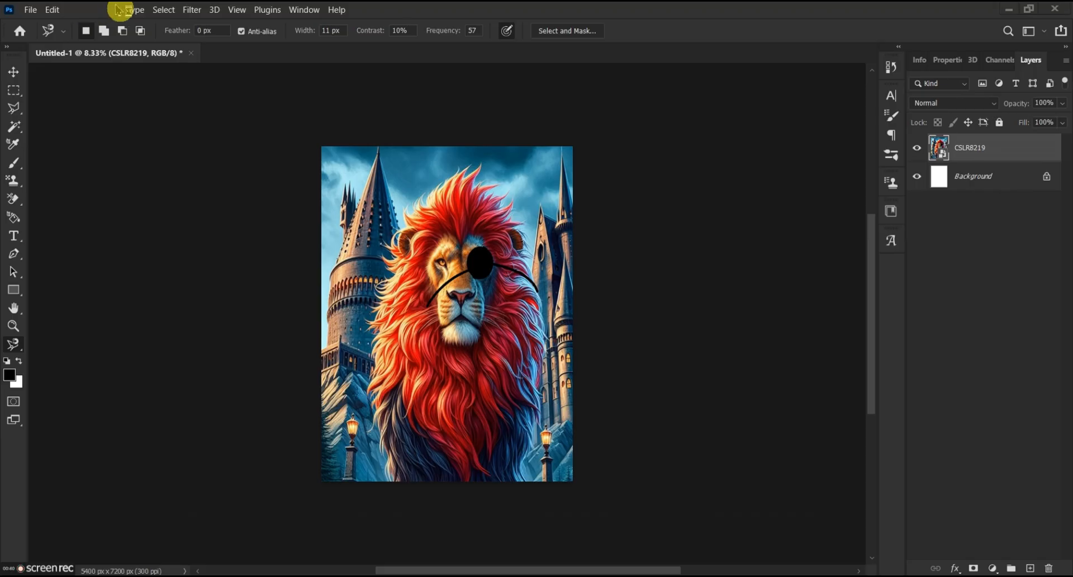
Select the lion on the CSLR8219 layer automatically with the Subject selection command.
click(172, 10)
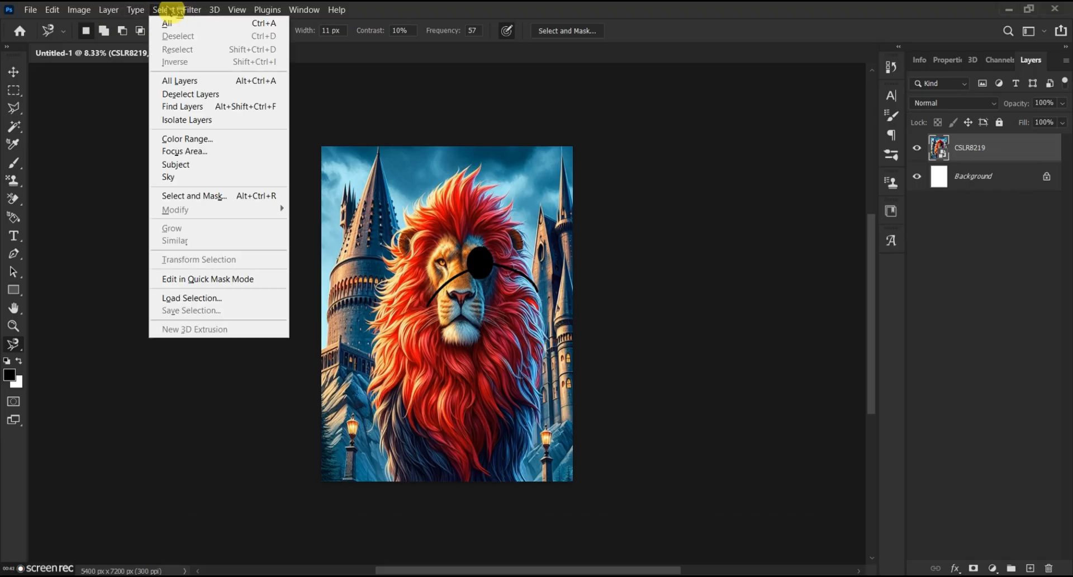
click(217, 168)
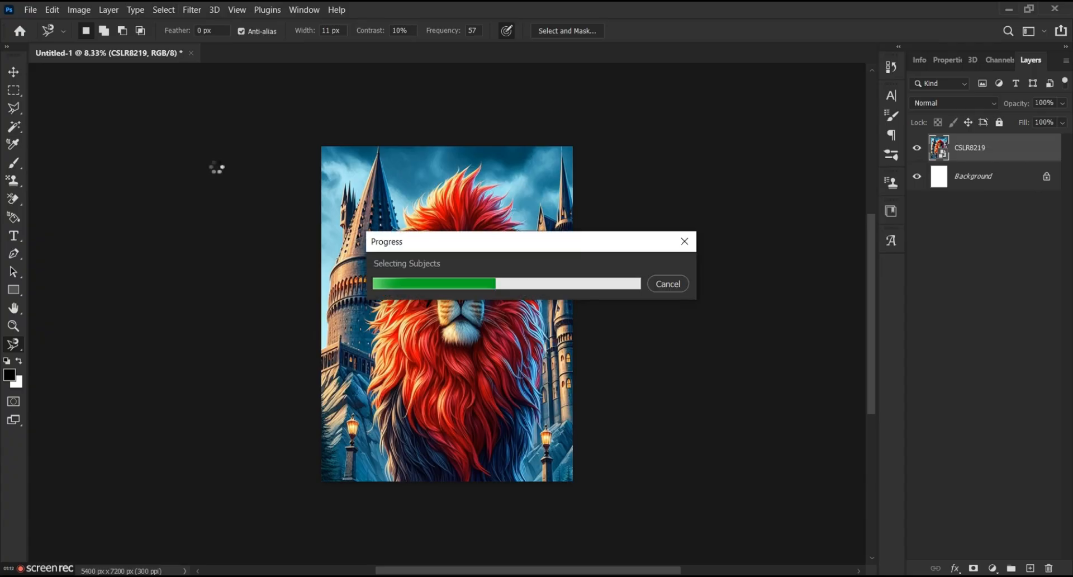
Add a layer mask to the CSLR8219 layer from the lion selection to hide its background.
click(217, 169)
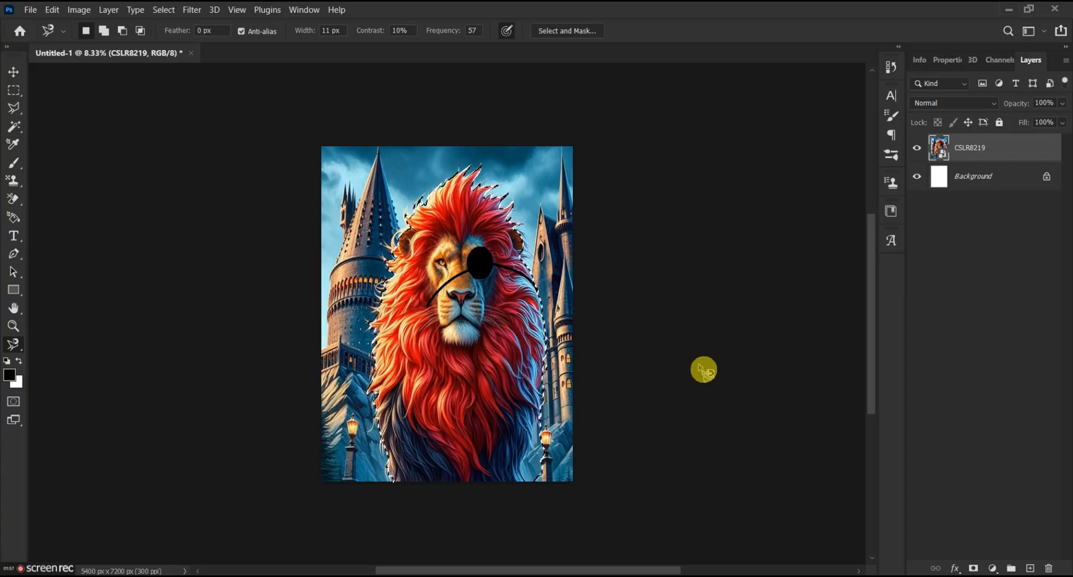
click(975, 568)
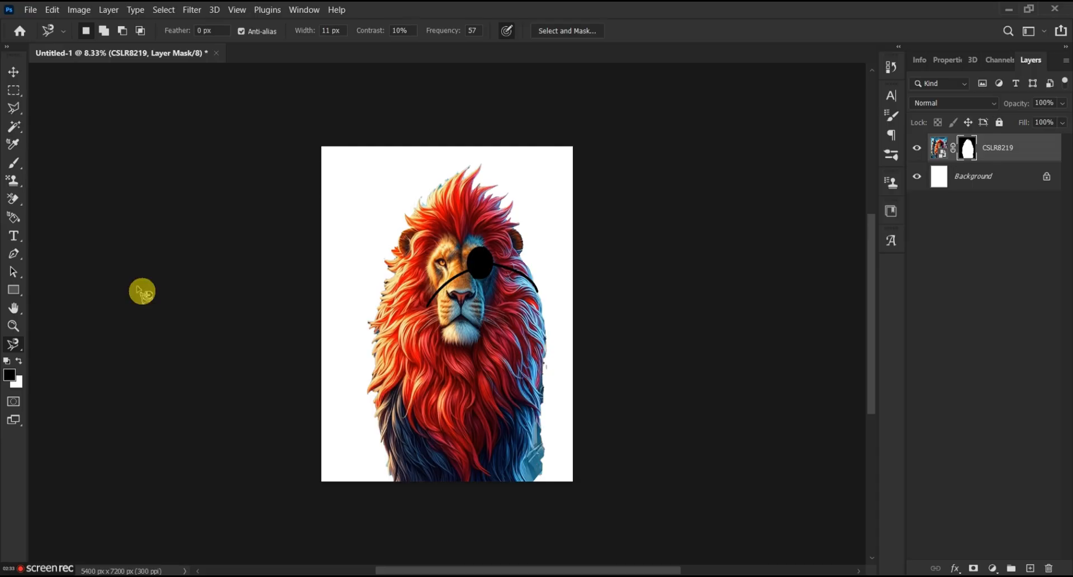
Paint on the layer mask with a black brush to hide leftover background beside the lion's lower right flank.
click(12, 168)
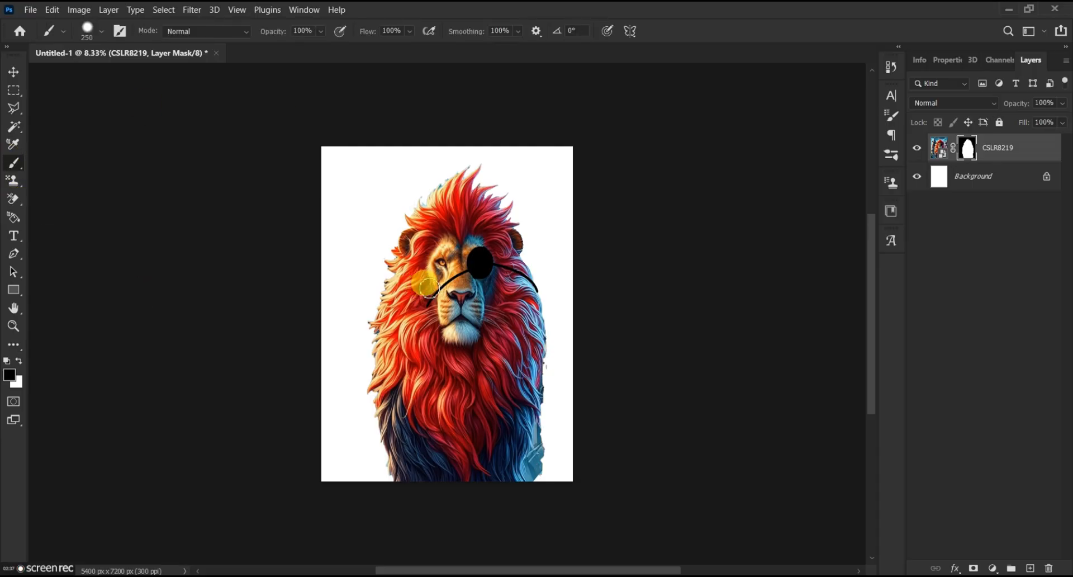
key(ctrl+plus)
key(ctrl+plus)
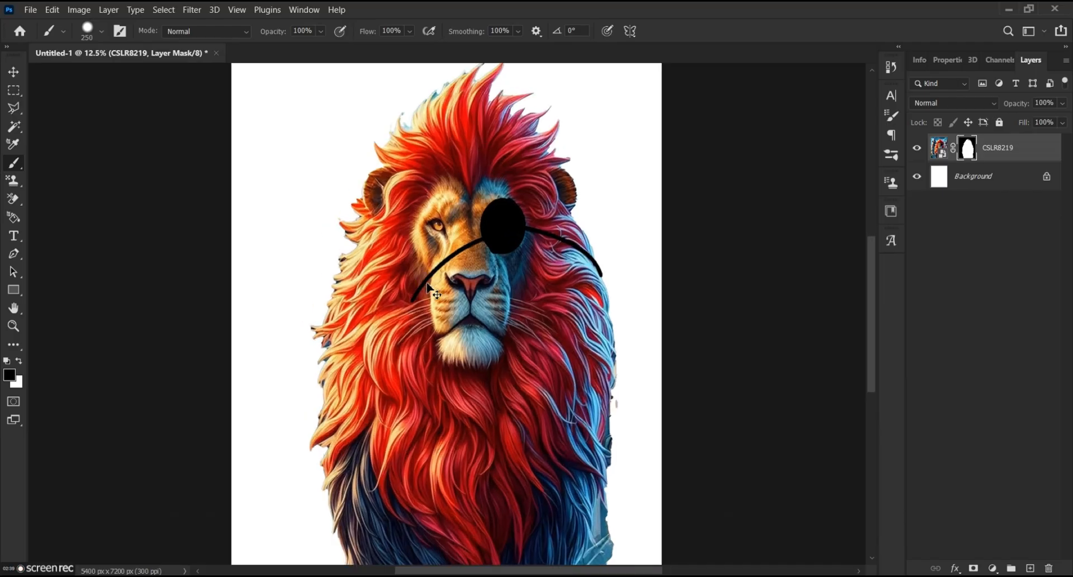
scroll(420, 278, down, 3)
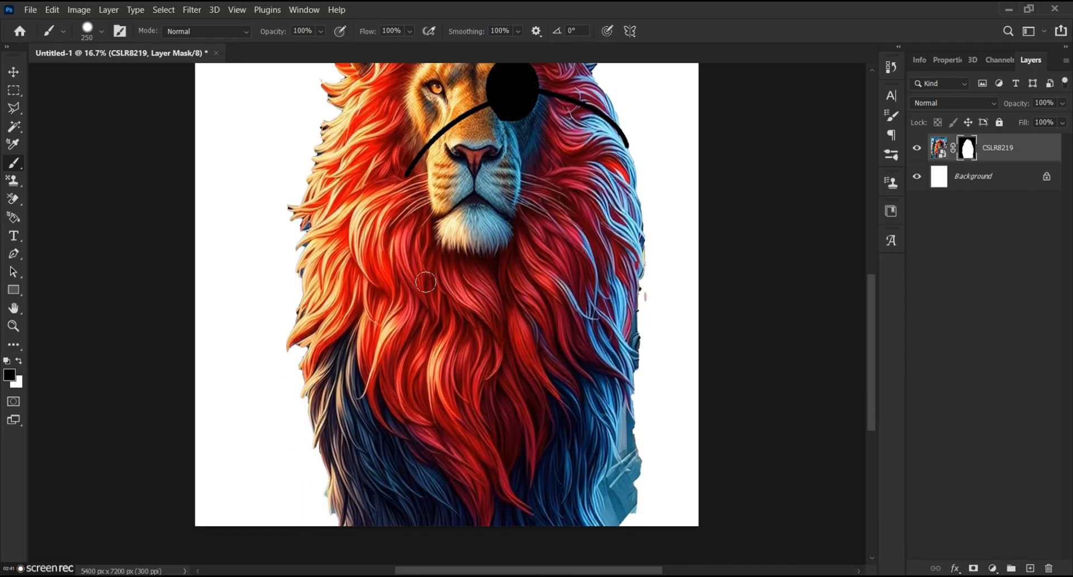
scroll(420, 278, left, 1)
scroll(420, 278, right, 2)
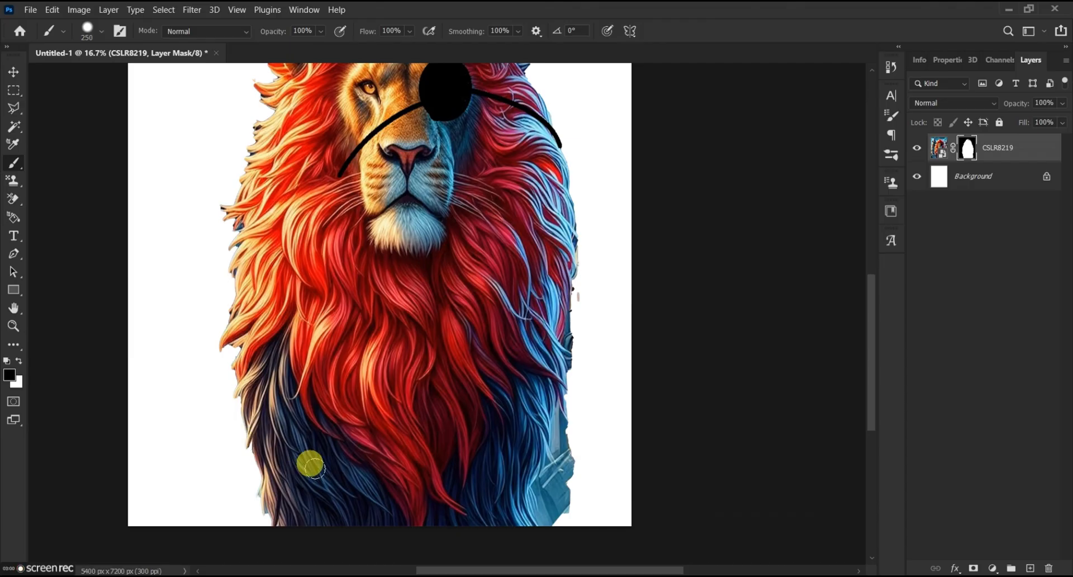
key(x)
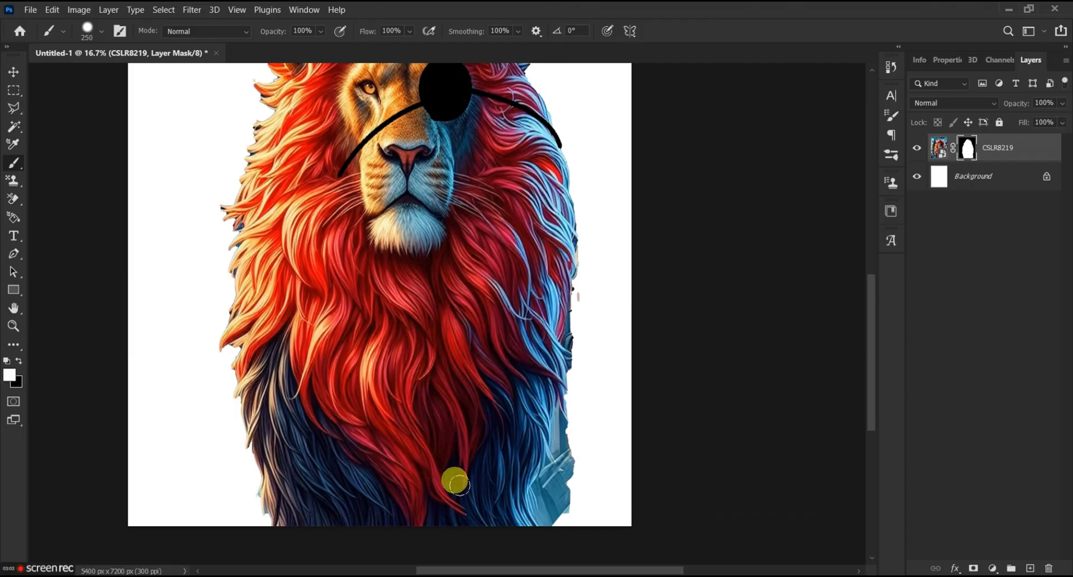
key(x)
mouse_move(550, 510)
mouse_down()
mouse_move(570, 477)
mouse_move(567, 507)
mouse_move(560, 512)
mouse_move(556, 484)
mouse_move(566, 447)
mouse_up()
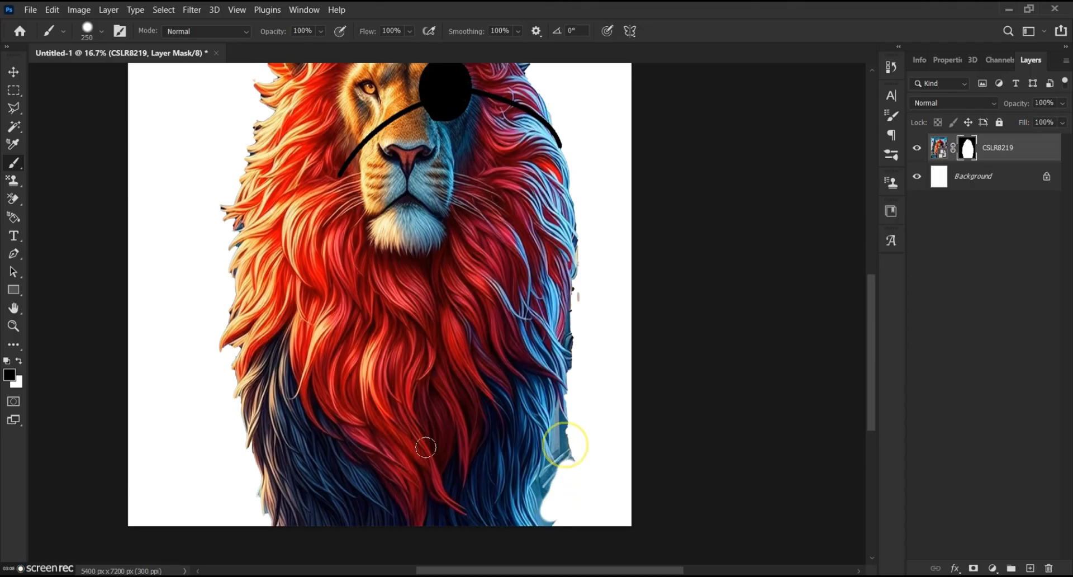
Paint on the mask in white over the lion's lower right edge to bring the hidden area back.
key(x)
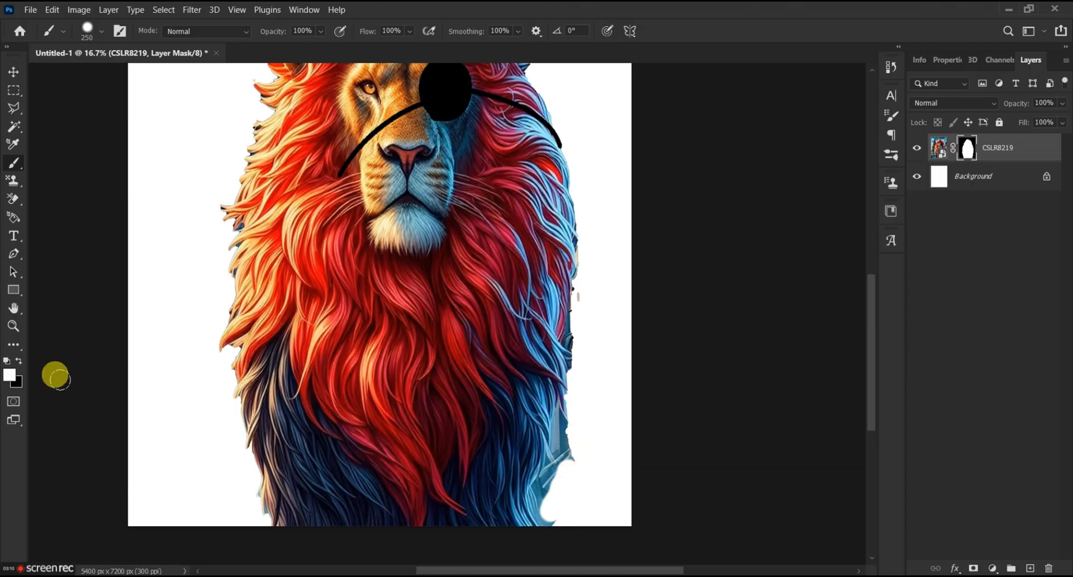
mouse_move(558, 438)
mouse_down()
mouse_move(586, 454)
mouse_move(561, 448)
mouse_move(557, 508)
mouse_move(530, 524)
mouse_move(542, 469)
mouse_up()
click(540, 471)
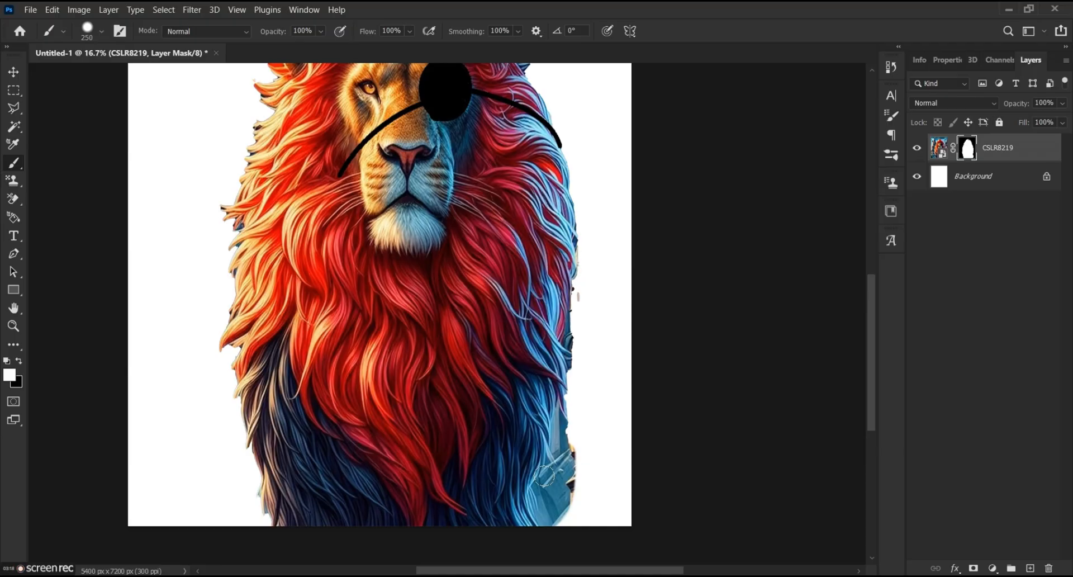
drag(534, 430, 555, 449)
Mask out the leftover castle pieces along the lion's right edge with a black brush, reducing its size to 200.
key(ctrl+plus)
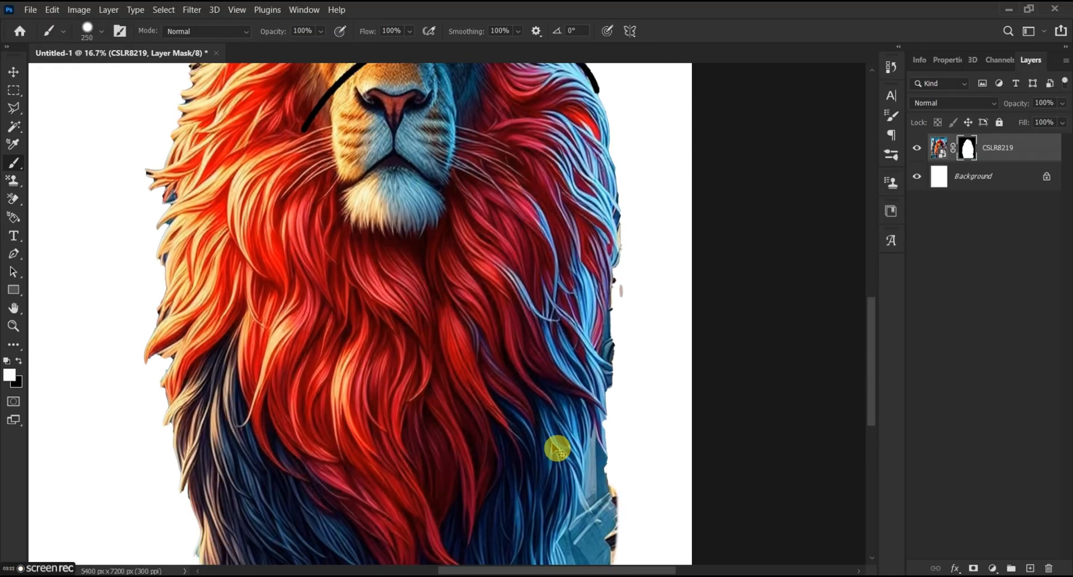
scroll(545, 436, down, 3)
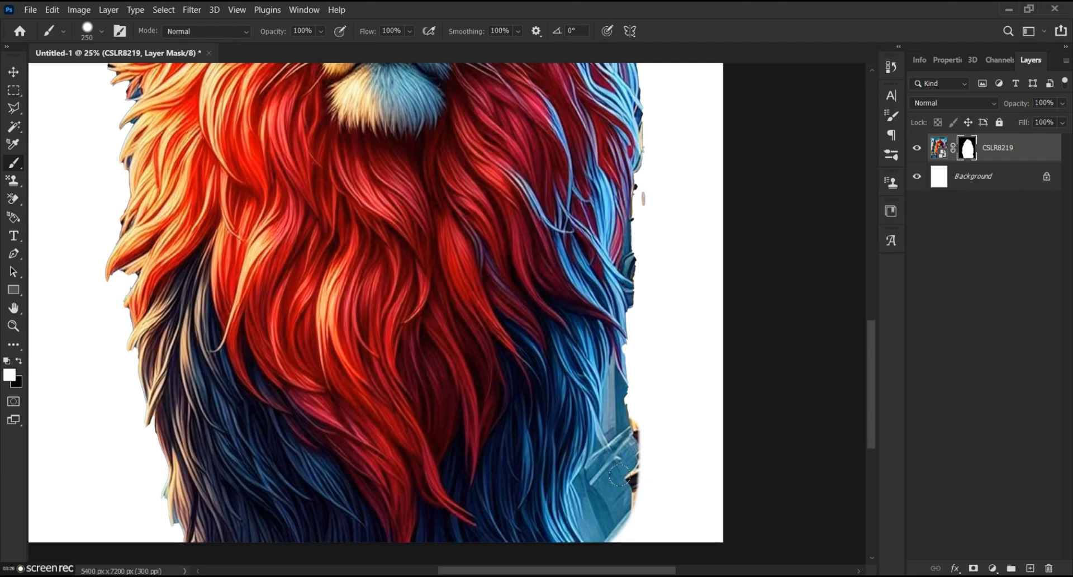
mouse_move(612, 436)
mouse_down()
mouse_move(598, 505)
mouse_move(605, 497)
mouse_move(572, 480)
mouse_move(578, 500)
mouse_move(605, 450)
mouse_up()
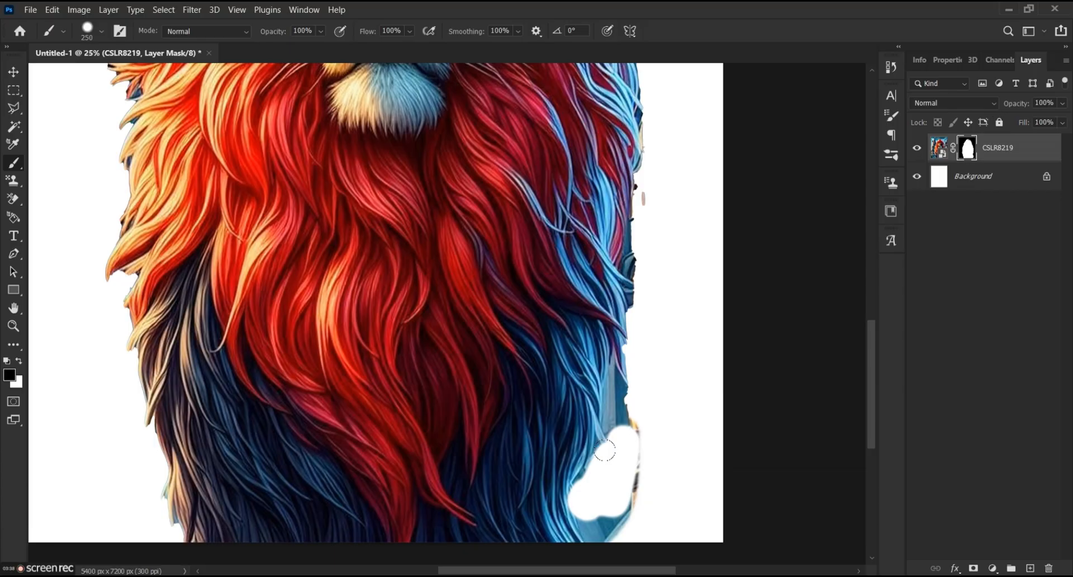
key(bracketleft)
click(605, 450)
mouse_move(608, 453)
mouse_down()
mouse_move(579, 516)
mouse_move(579, 475)
mouse_move(639, 352)
mouse_up()
scroll(650, 352, up, 2)
scroll(650, 352, up, 2)
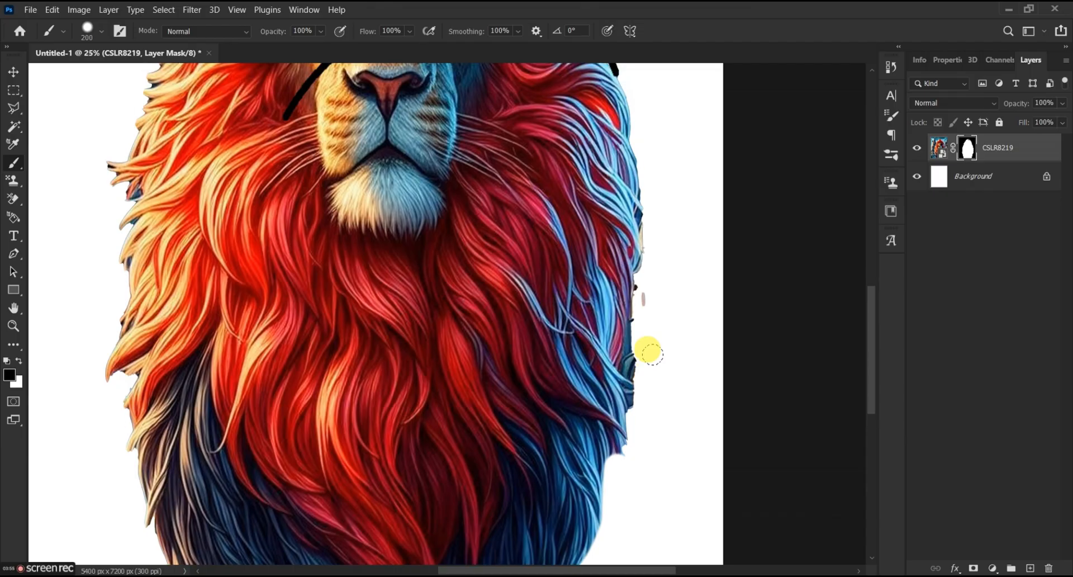
drag(637, 366, 649, 237)
Examine the masked lion's outline from head to base for remaining background.
scroll(651, 241, up, 1)
scroll(649, 237, up, 4)
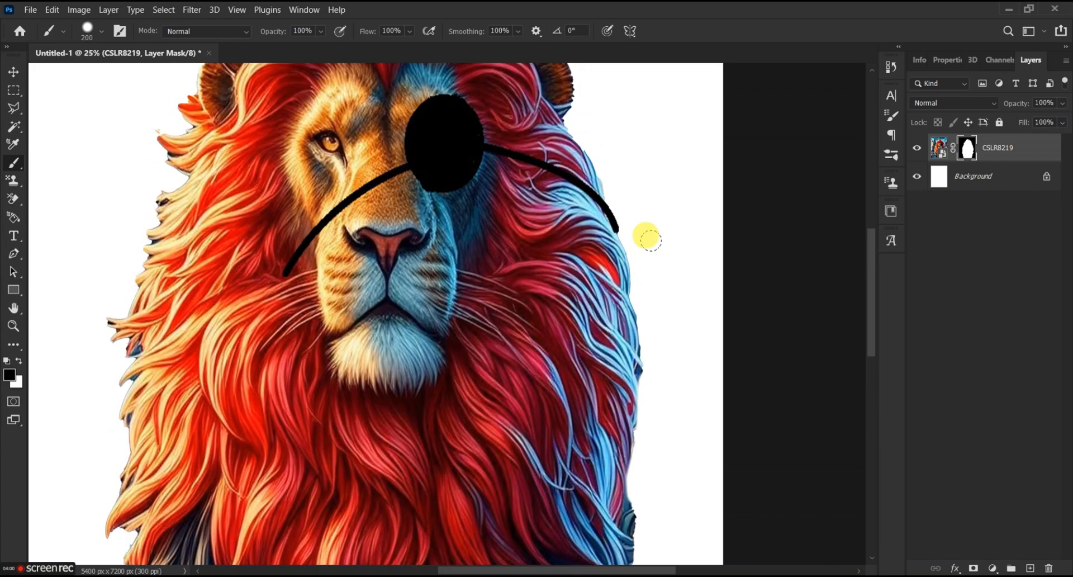
scroll(658, 248, down, 1)
scroll(658, 248, down, 2)
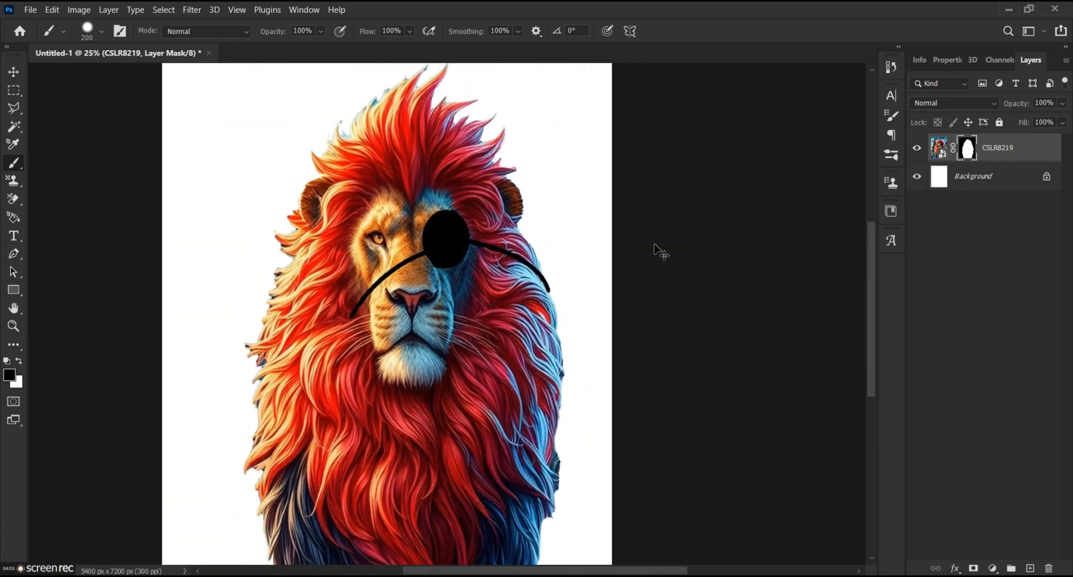
scroll(658, 249, down, 3)
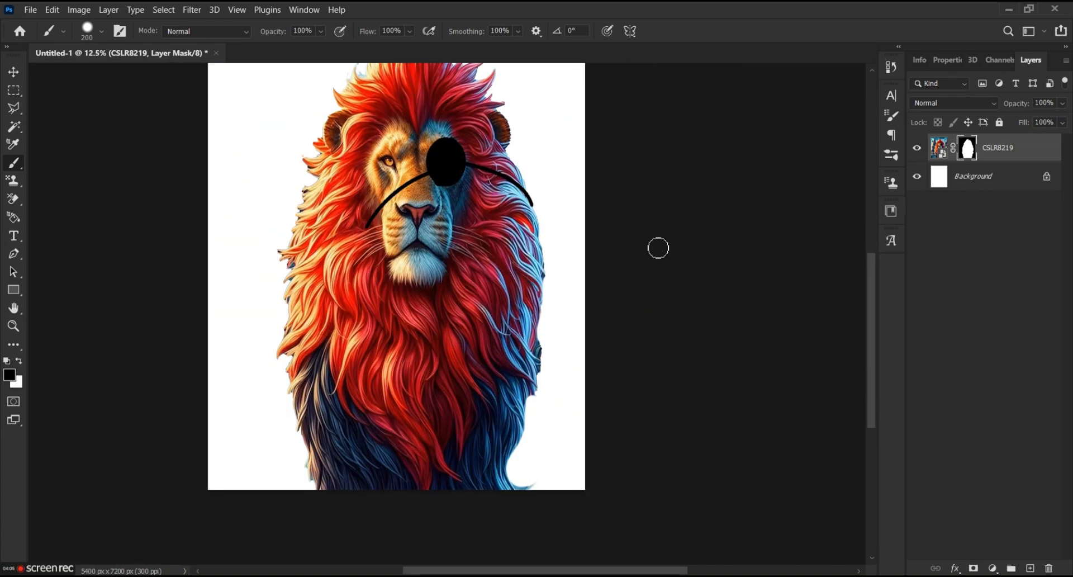
scroll(658, 248, up, 1)
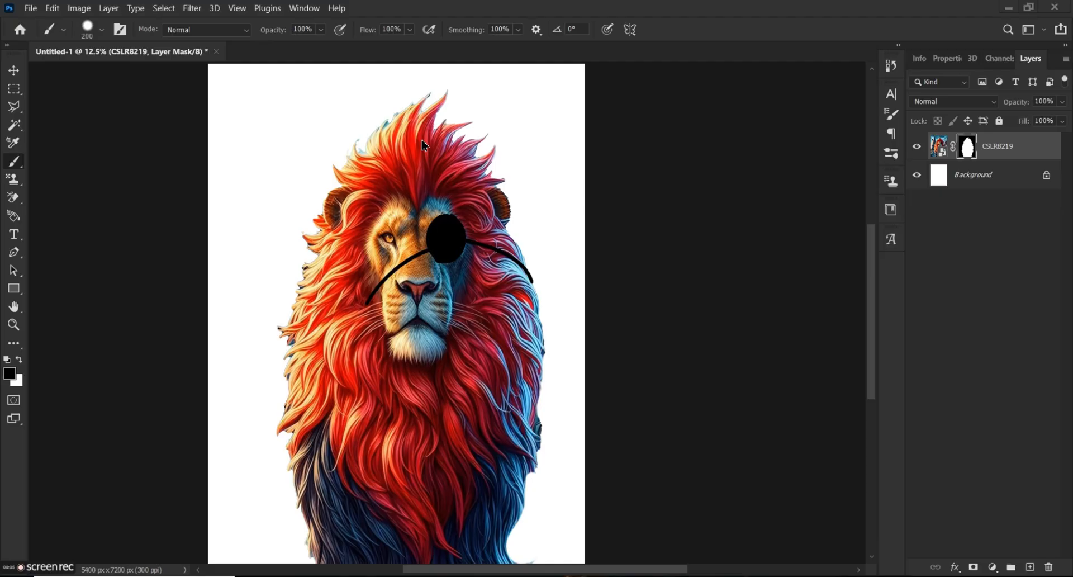
scroll(422, 141, down, 2)
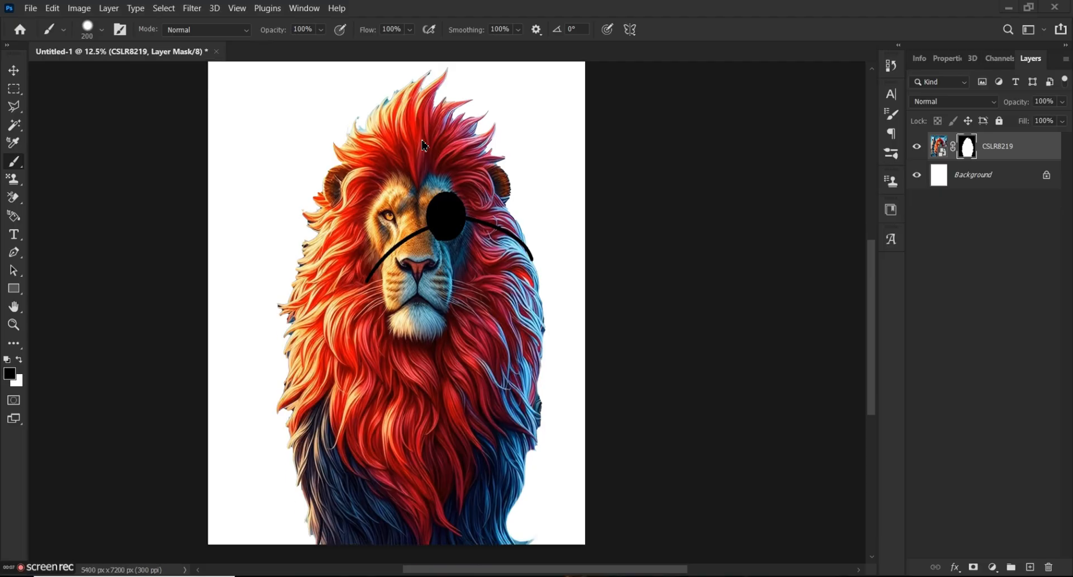
scroll(423, 141, up, 2)
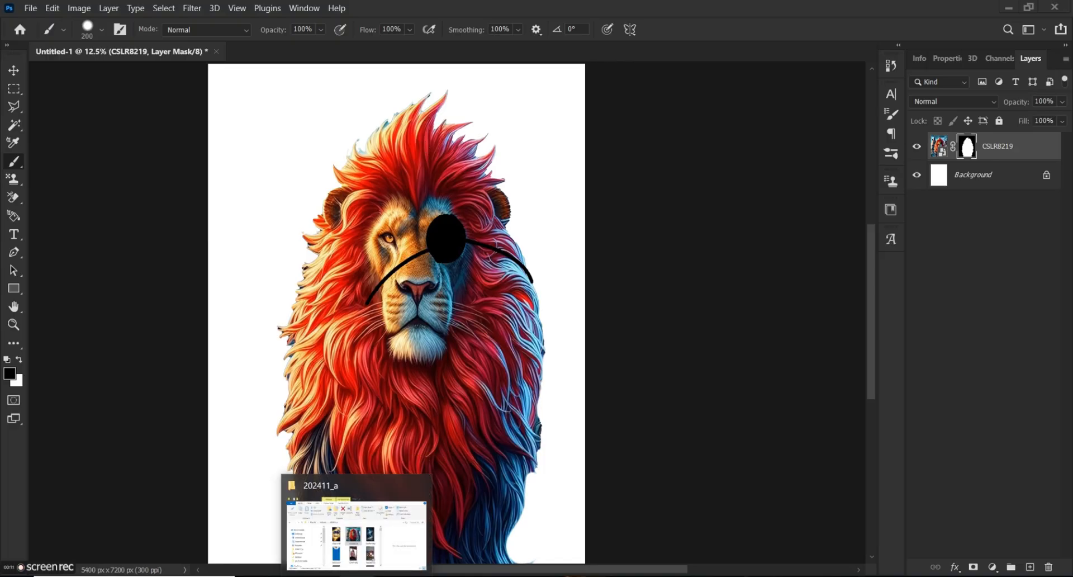
Place the BIKE1190 image from the 202411_a folder into the poster document.
click(356, 575)
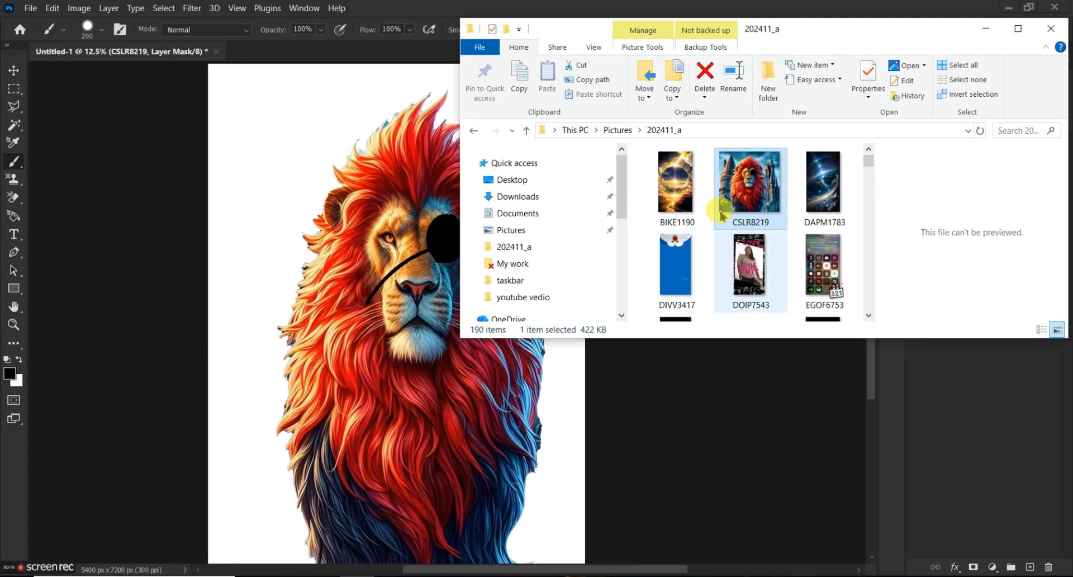
click(668, 167)
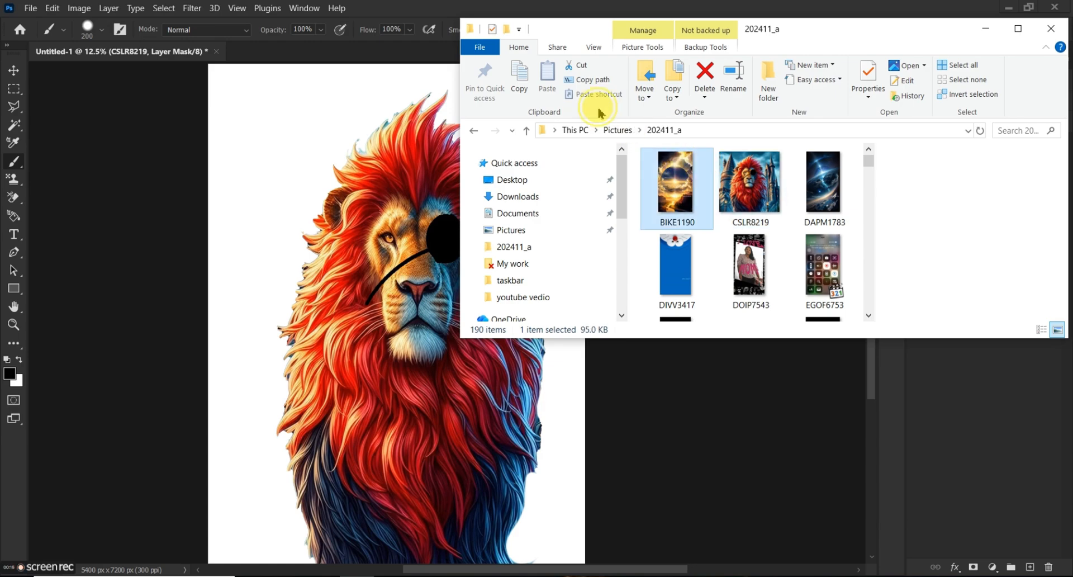
click(296, 362)
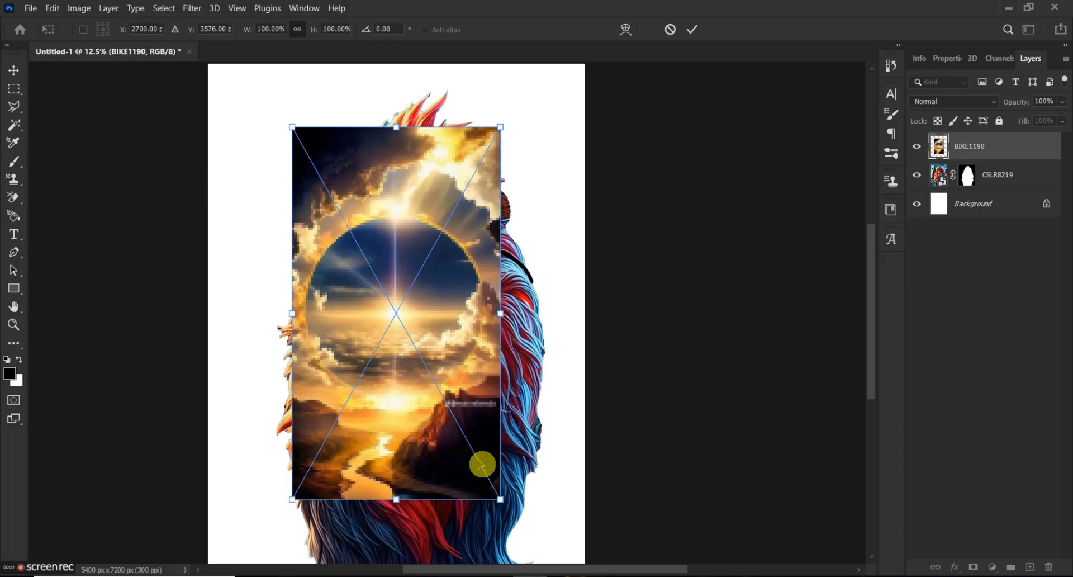
Stretch the BIKE1190 image to cover the whole canvas, about 180% wide and 135% high.
scroll(501, 486, down, 2)
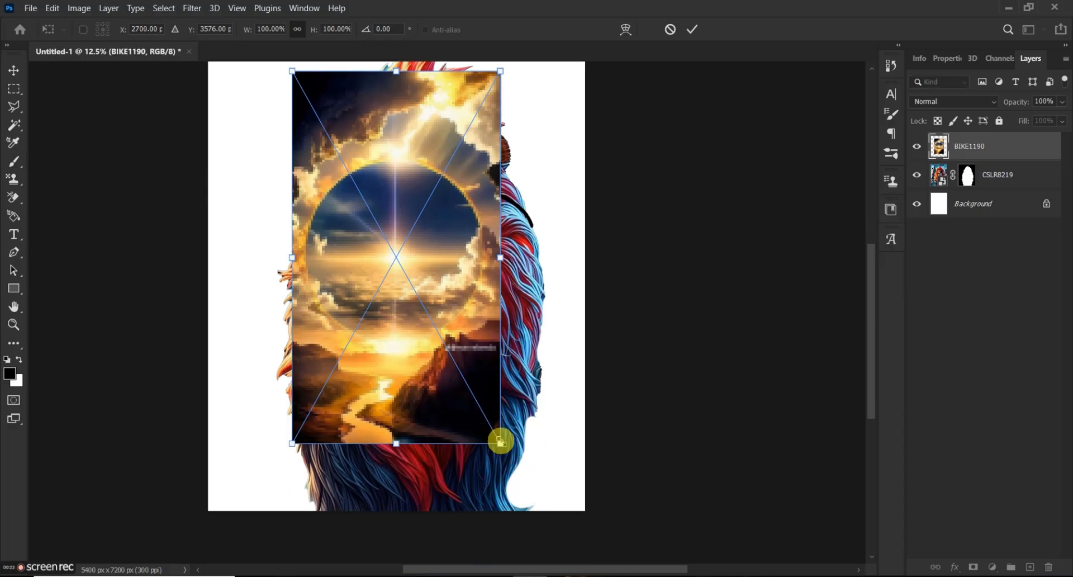
drag(500, 441, 584, 508)
drag(283, 505, 208, 509)
scroll(239, 447, up, 4)
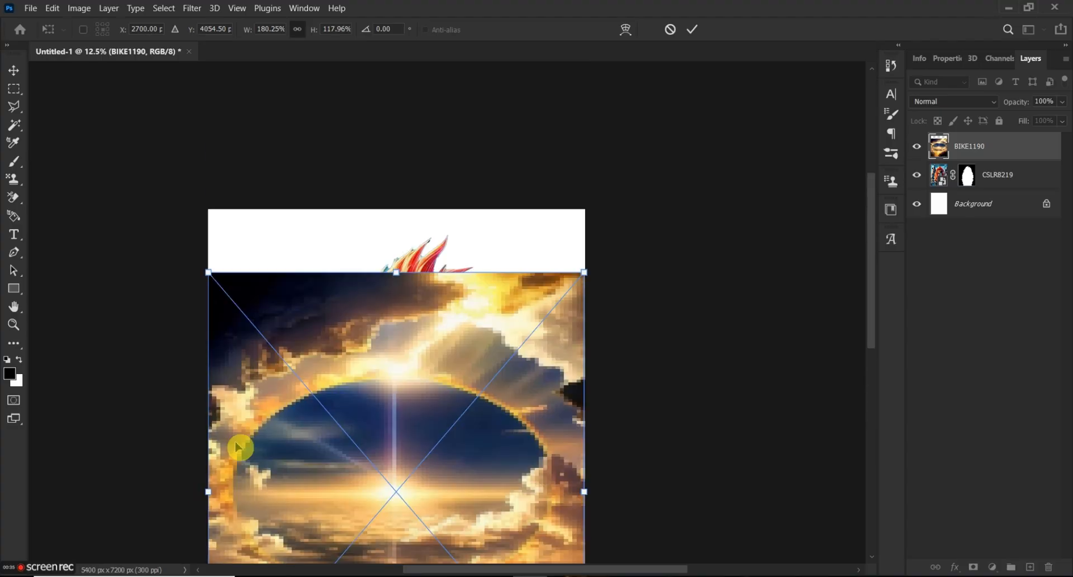
drag(209, 267, 215, 207)
scroll(780, 358, down, 3)
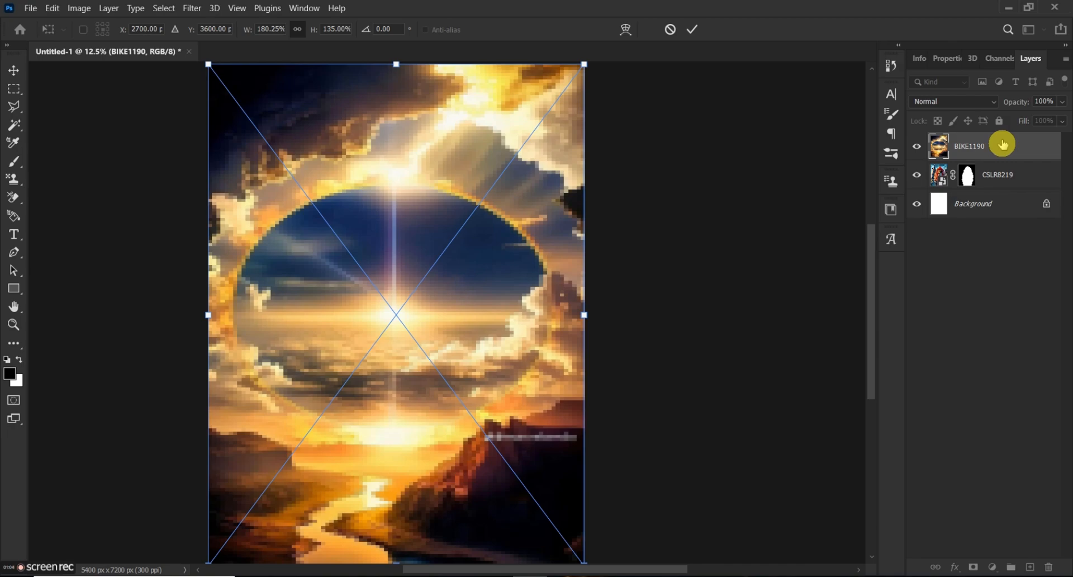
Move the BIKE1190 layer beneath CSLR8219 so the sky image becomes the lion's backdrop.
drag(1003, 145, 1015, 188)
scroll(755, 297, right, 1)
scroll(757, 300, left, 2)
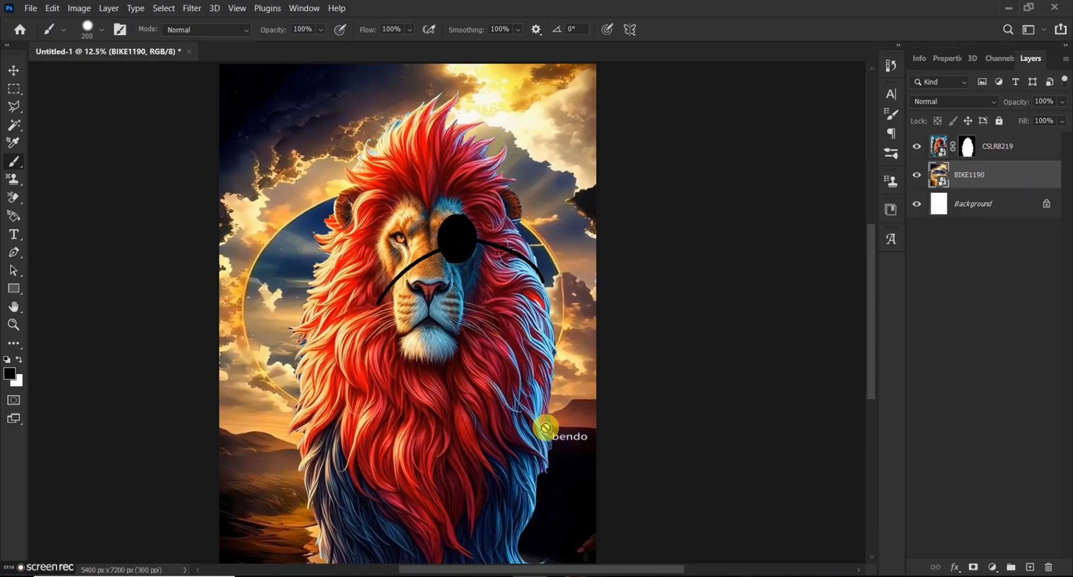
scroll(532, 342, down, 3)
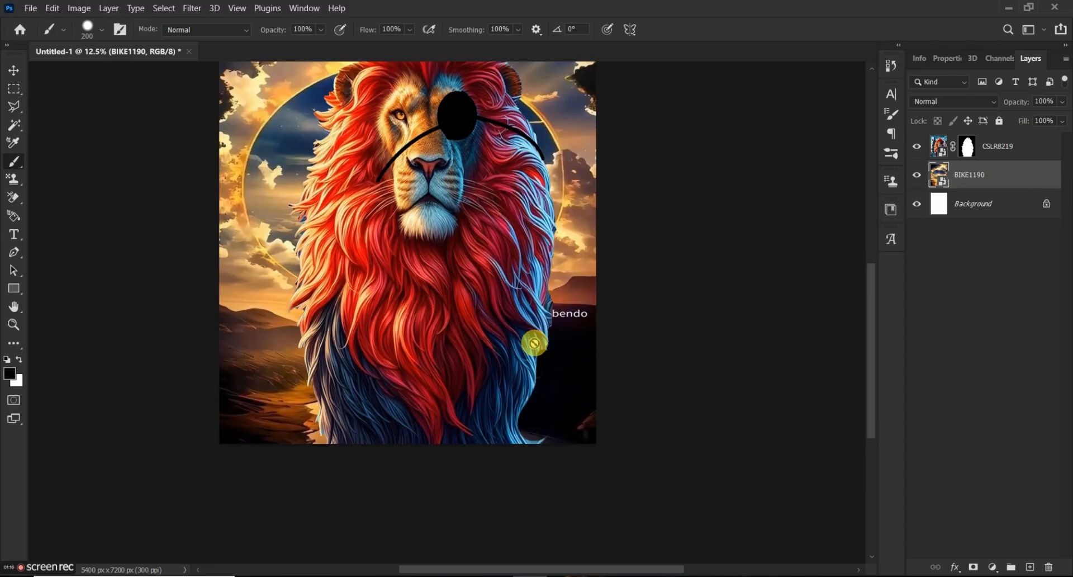
scroll(535, 342, up, 3)
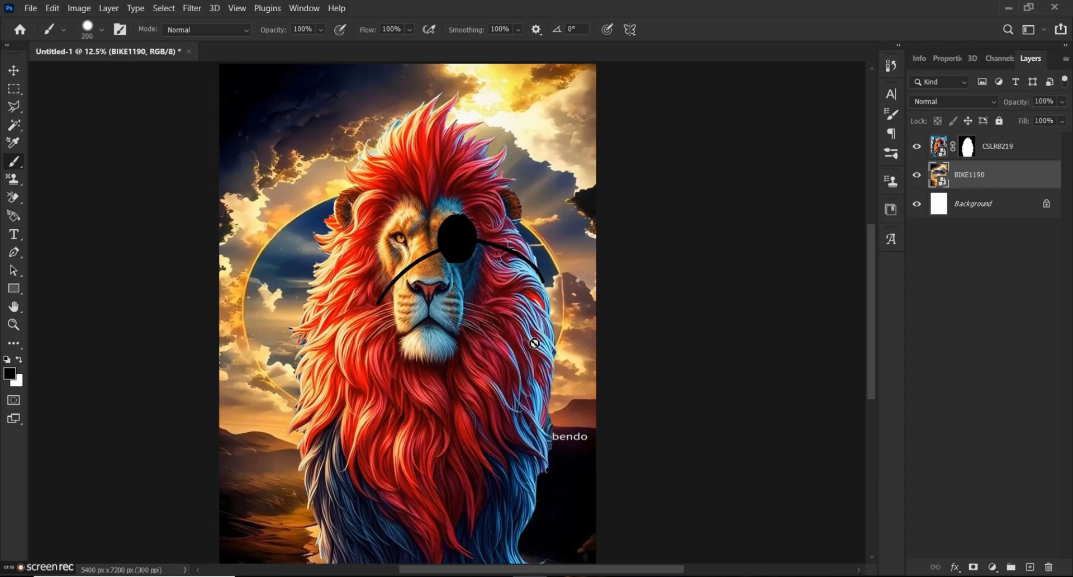
scroll(534, 343, down, 1)
click(535, 344)
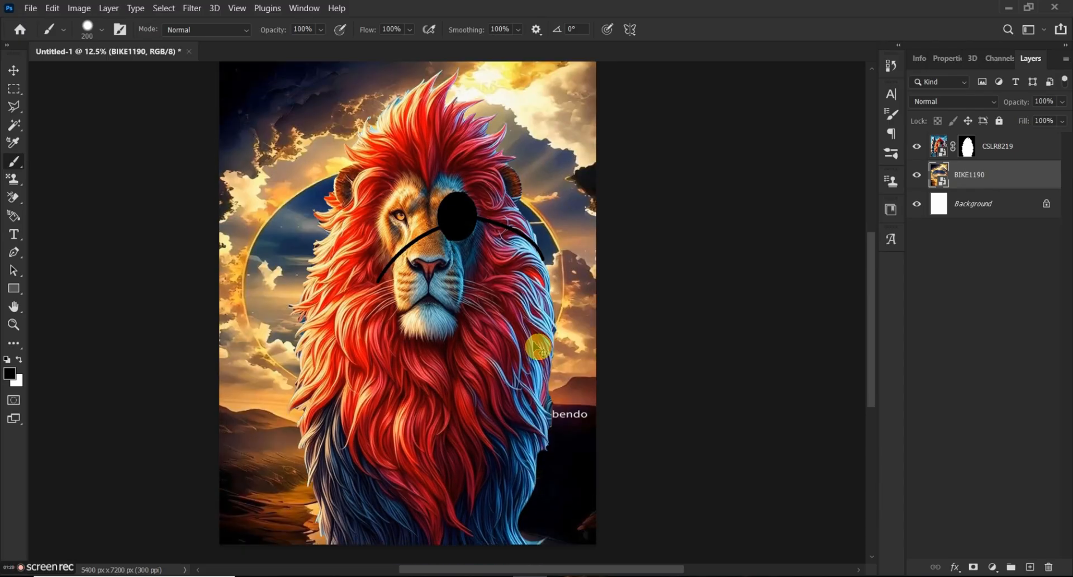
key(ctrl+t)
click(781, 180)
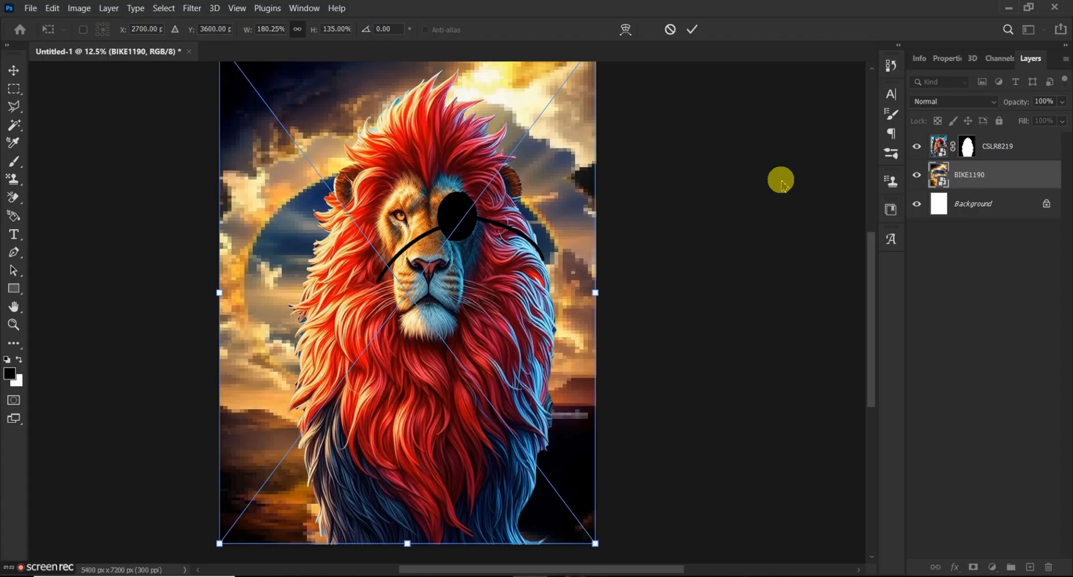
Scale the masked lion on the CSLR8219 layer down to about half size, standing at the canvas's lower right, and apply the transform.
click(969, 147)
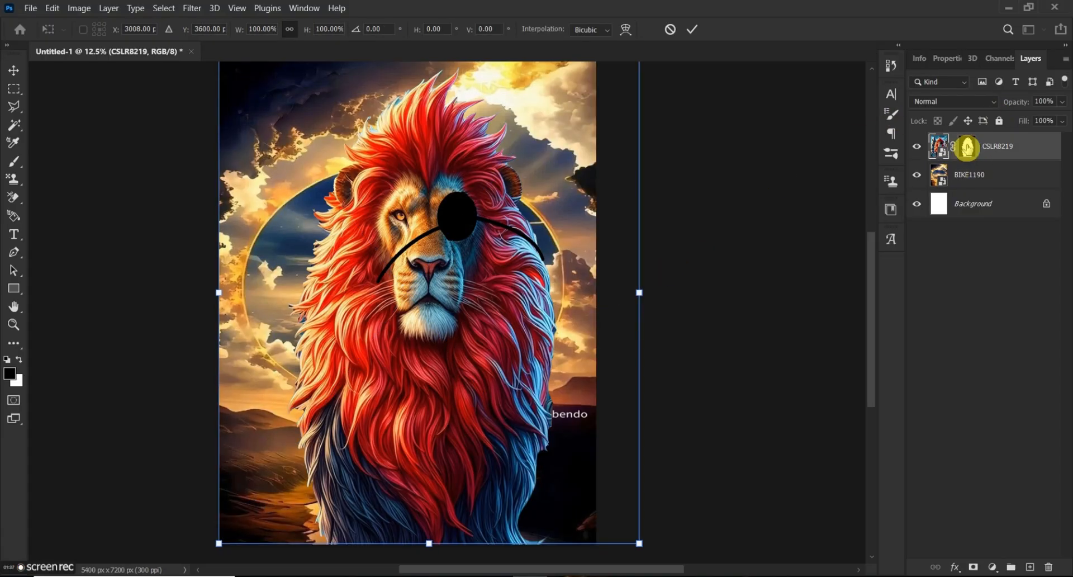
scroll(631, 305, up, 2)
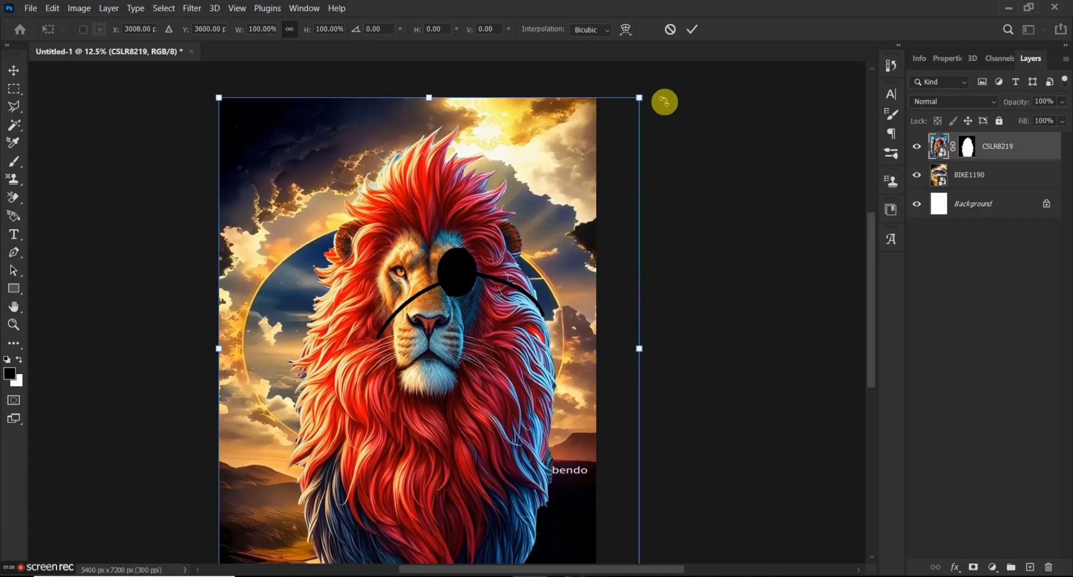
drag(640, 97, 441, 272)
scroll(441, 272, down, 3)
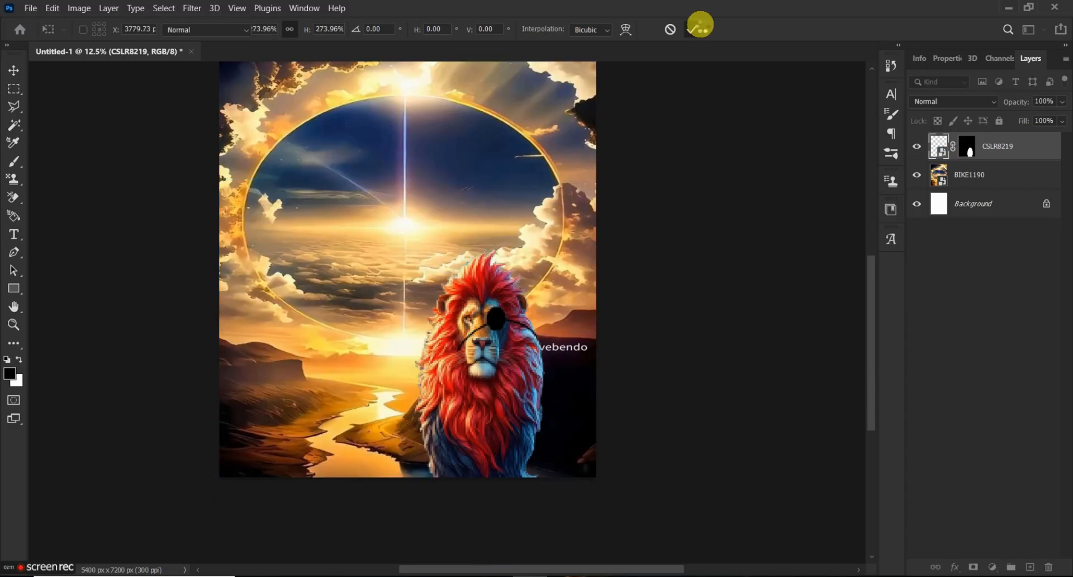
click(699, 28)
key(b)
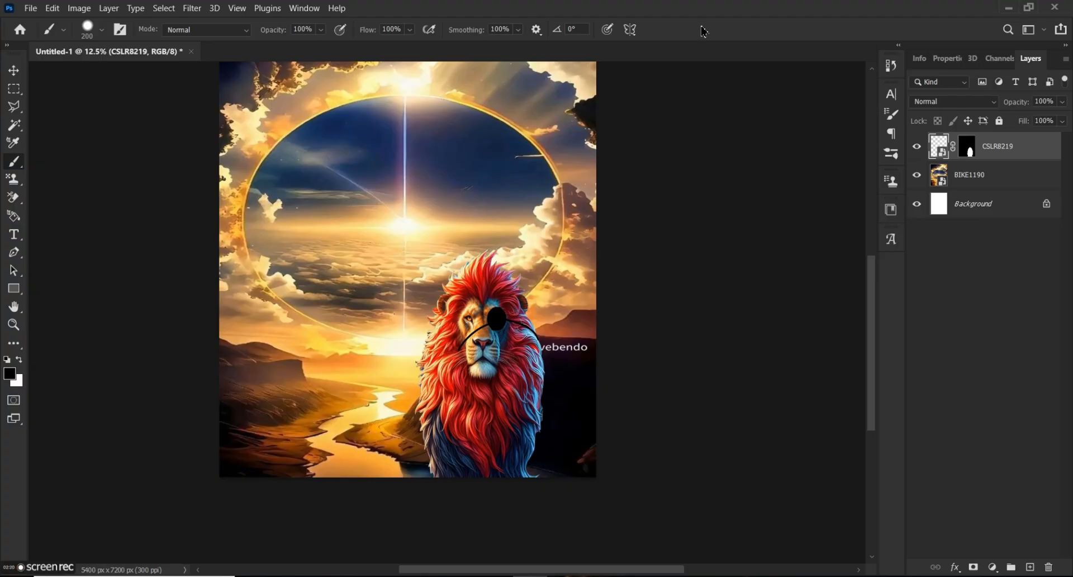
scroll(711, 312, up, 3)
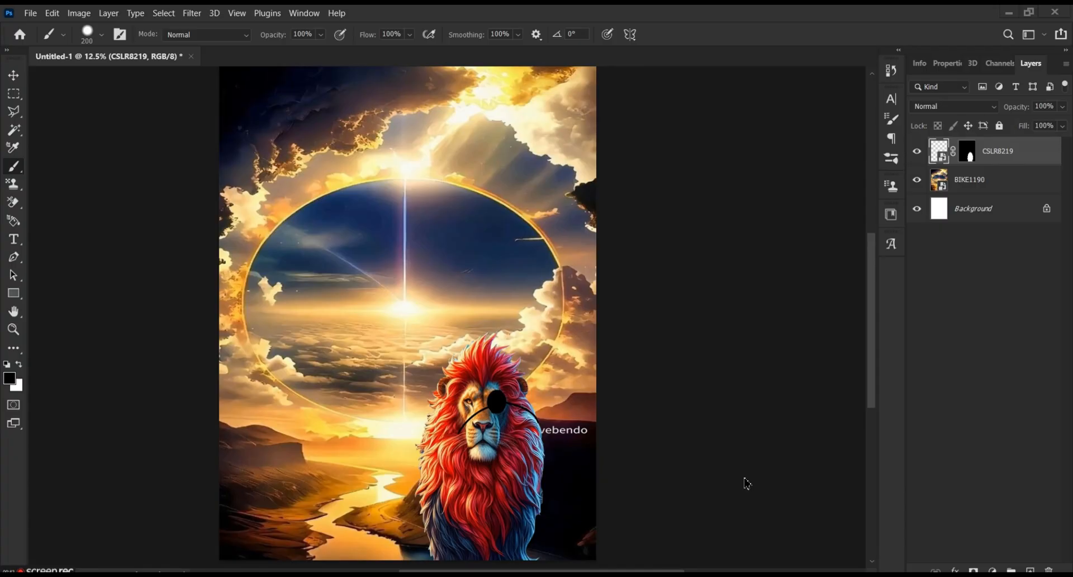
mouse_move(23, 570)
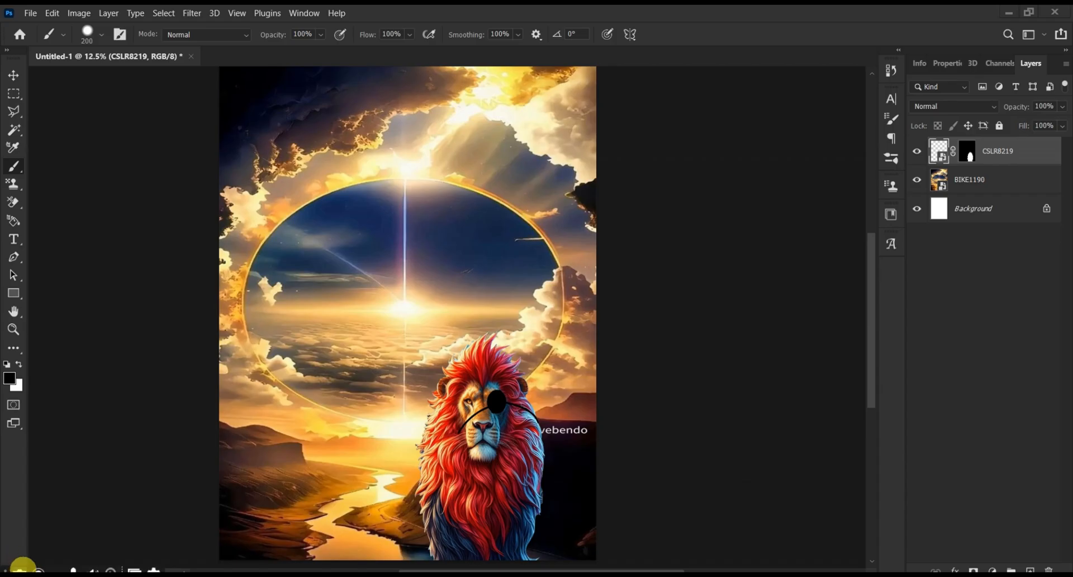